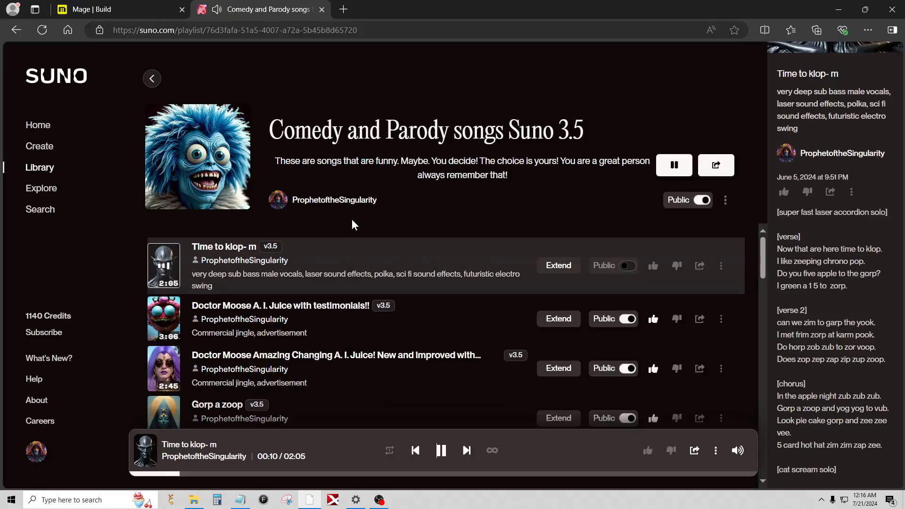
Pause the song "Time to klop- m", rewind it to the beginning and look through its lyrics
left_click(441, 451)
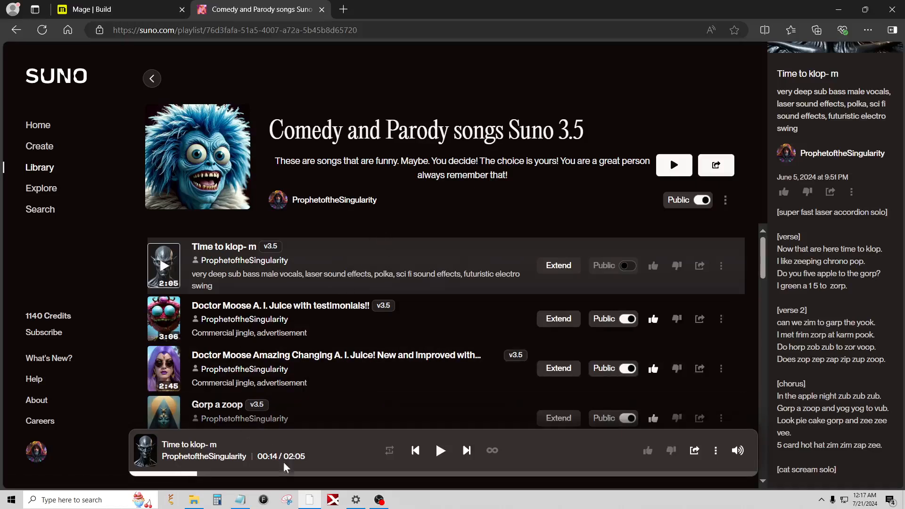
left_click_drag(186, 478, 134, 477)
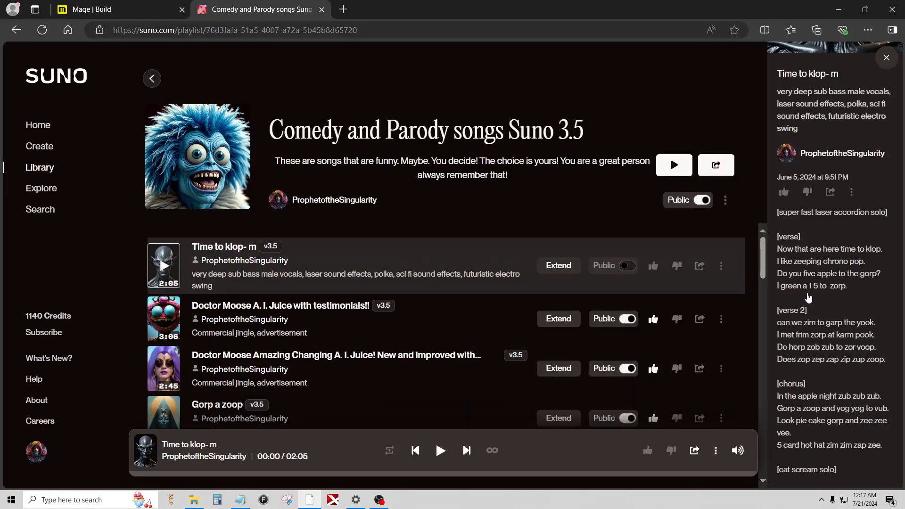
scroll(808, 298, "up", 3)
scroll(807, 302, "down", 3)
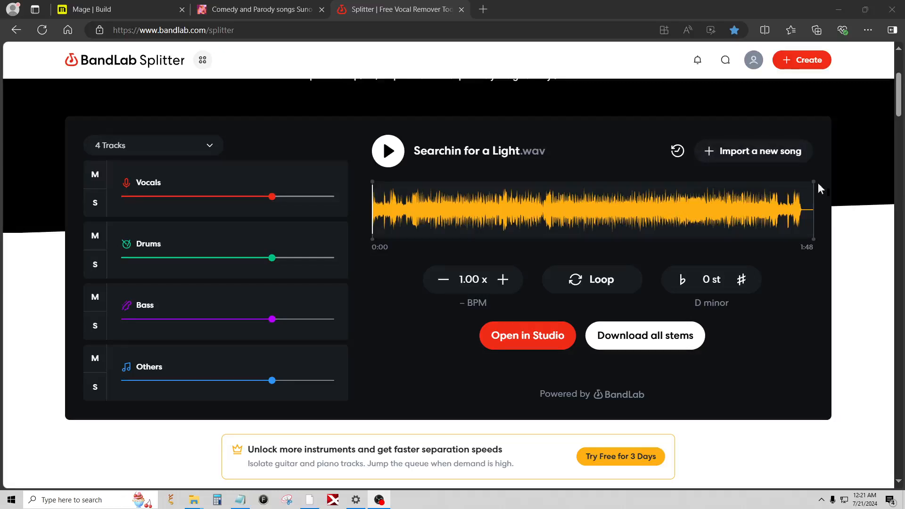
In BandLab Splitter, import the song "Time to klop- m" from the Time2Klop folder and split it into 4 tracks
left_click(778, 158)
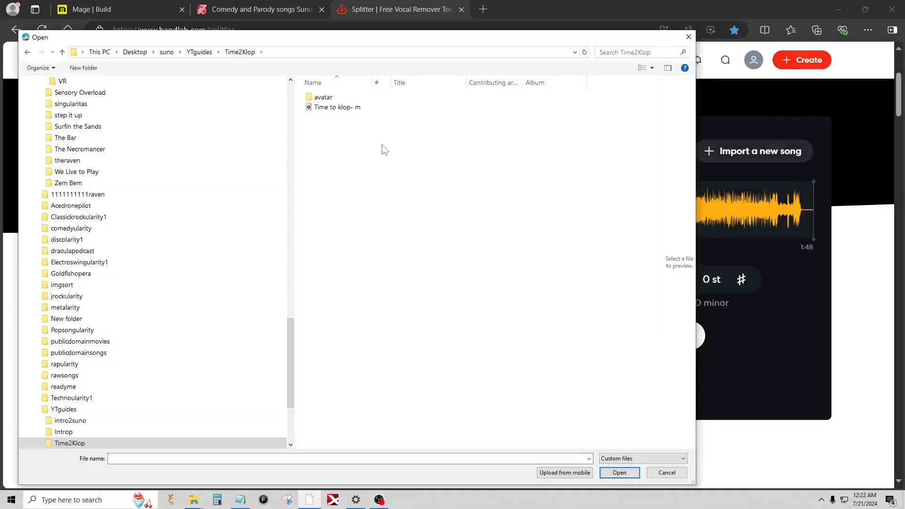
left_click(332, 110)
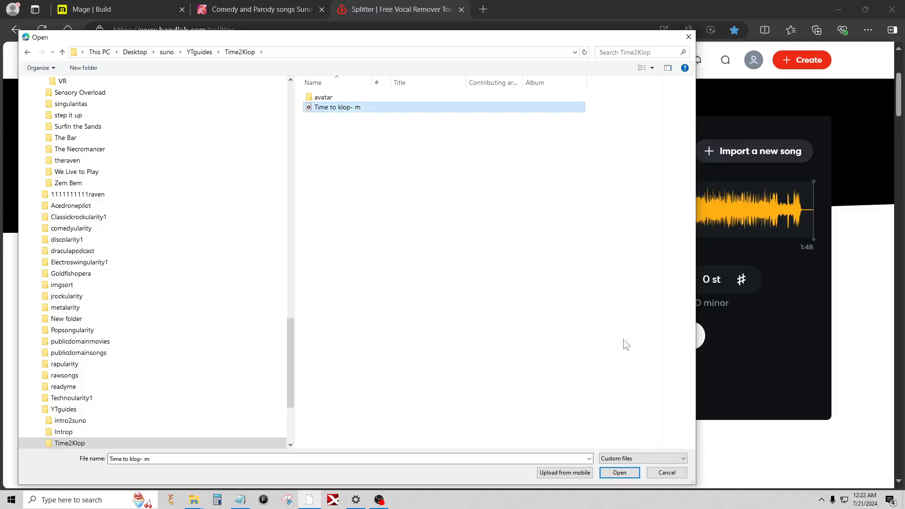
left_click(635, 469)
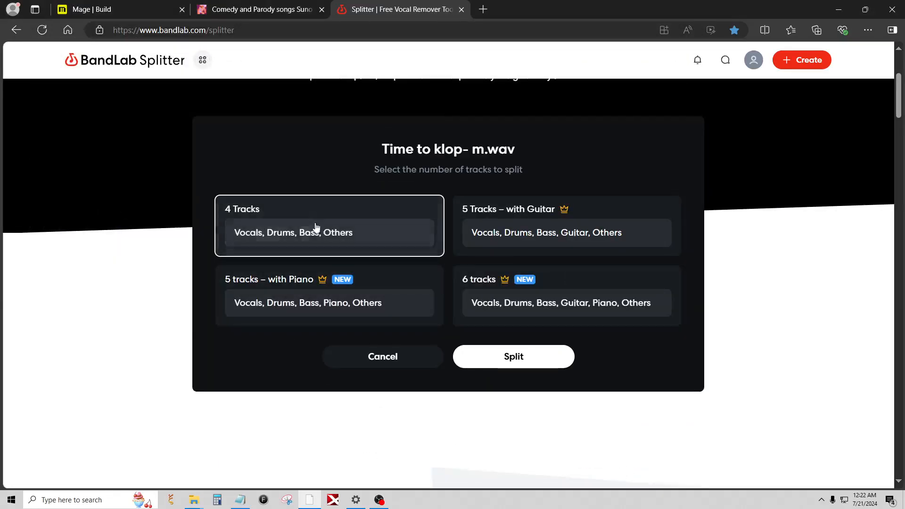
left_click(532, 366)
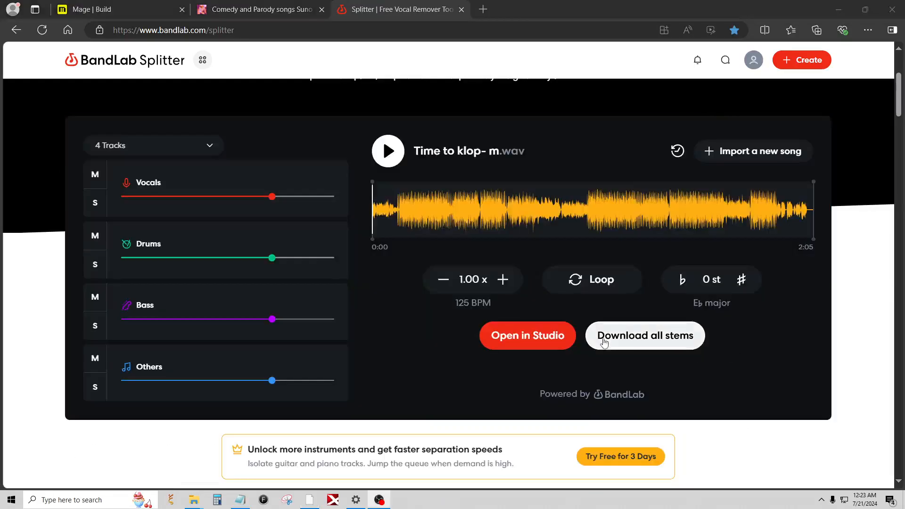
Download all stems of the song and widen the stems folder window with no file selected
left_click(642, 340)
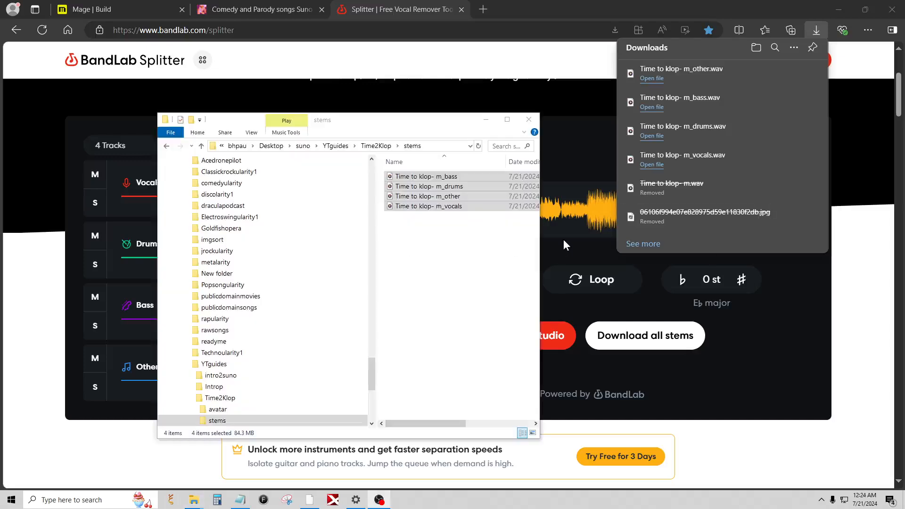
left_click_drag(540, 230, 630, 230)
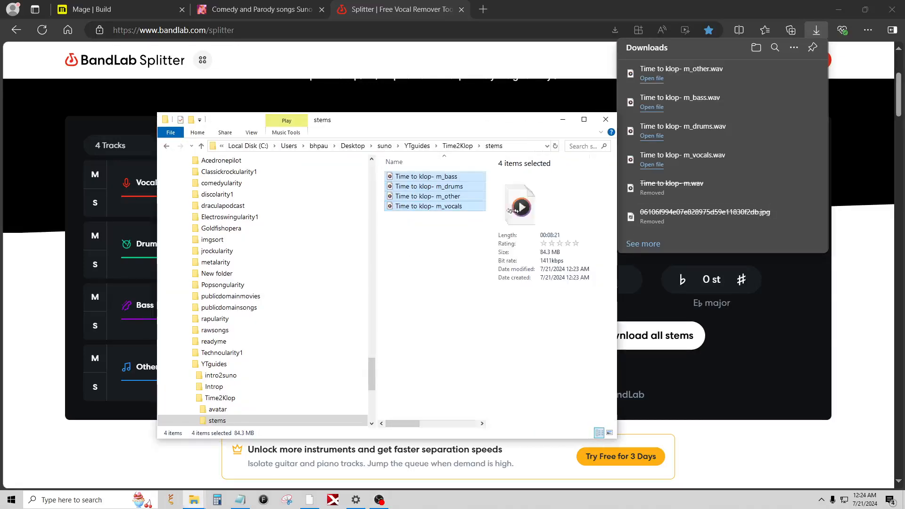
left_click(457, 215)
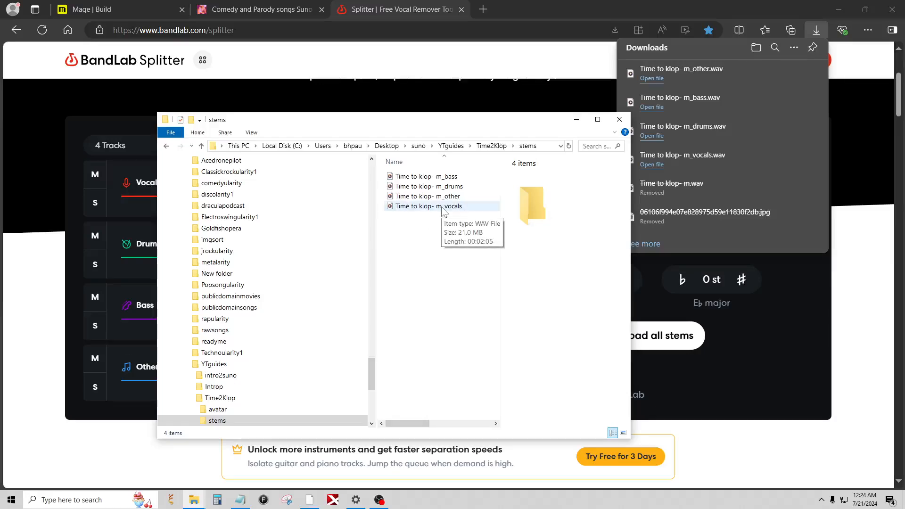
Select the other, drums and bass stem files in the stems folder, leaving out the vocals
left_click(446, 196)
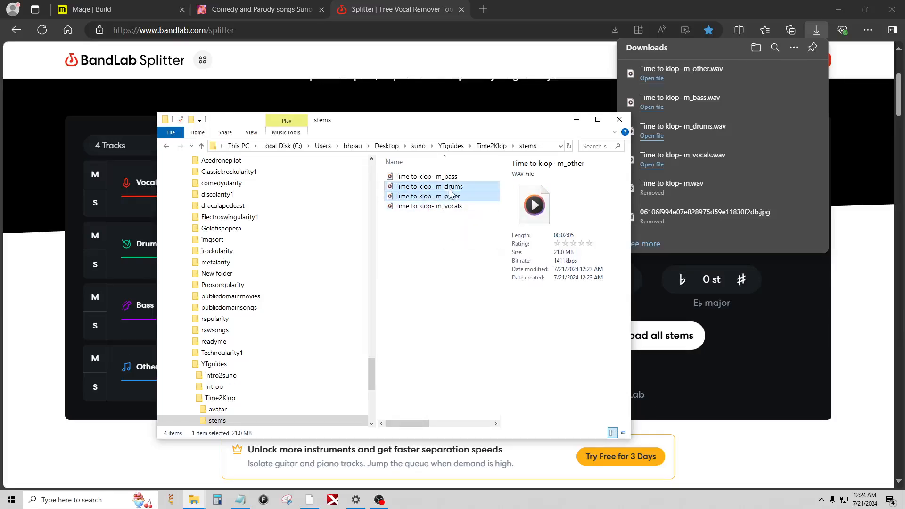
left_click(451, 186, "ctrl")
left_click(439, 176, "ctrl")
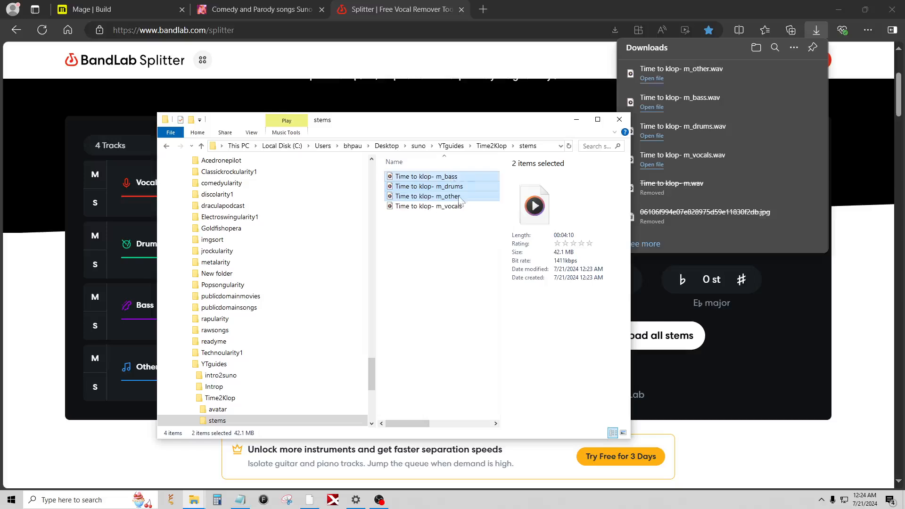
right_click(452, 176)
left_click(503, 386)
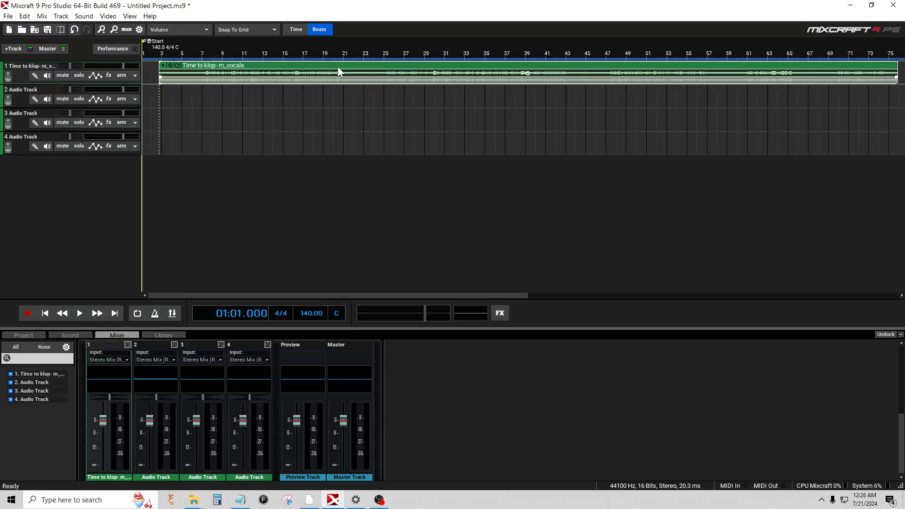
In Mixcraft, move the vocals clip on track 1 to the start of the timeline and play its opening briefly
left_click_drag(338, 71, 313, 72)
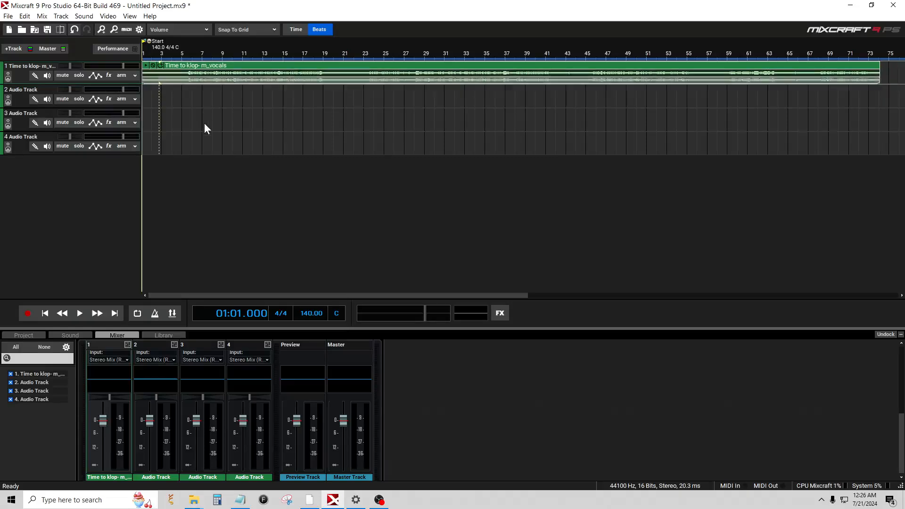
left_click(81, 314)
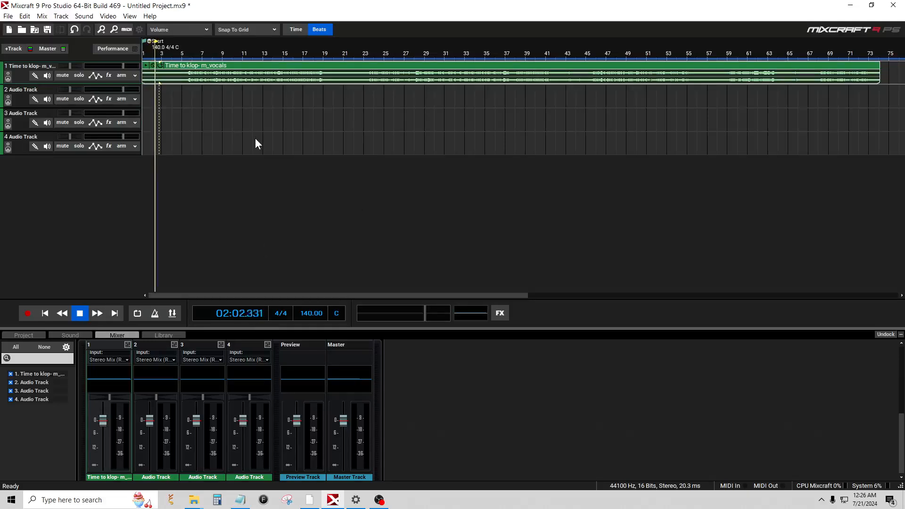
left_click(80, 314)
Split the vocals clip at about 05:02, just before the singing begins
right_click(282, 66)
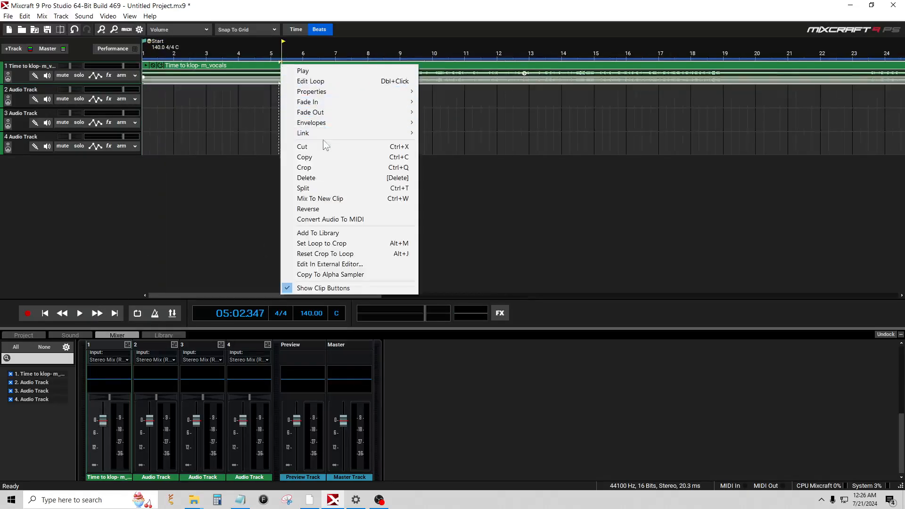
left_click(316, 191)
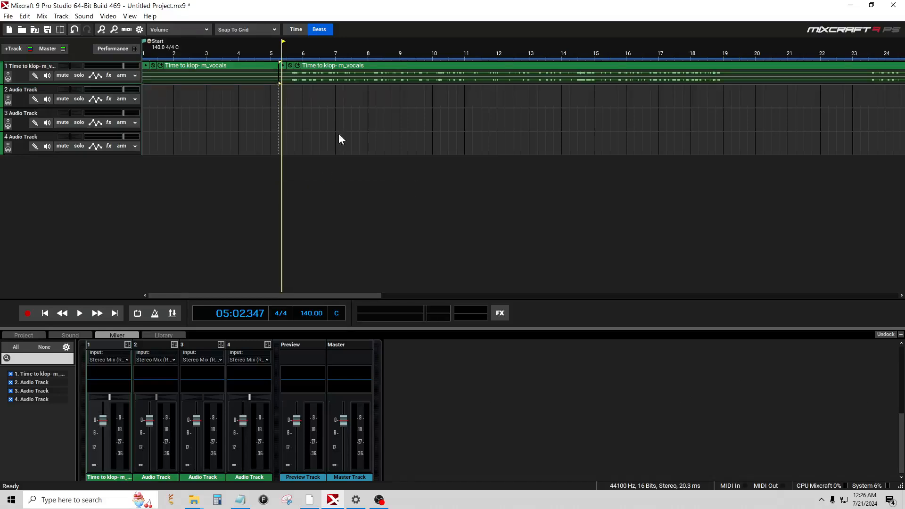
scroll(364, 129, "right", 3)
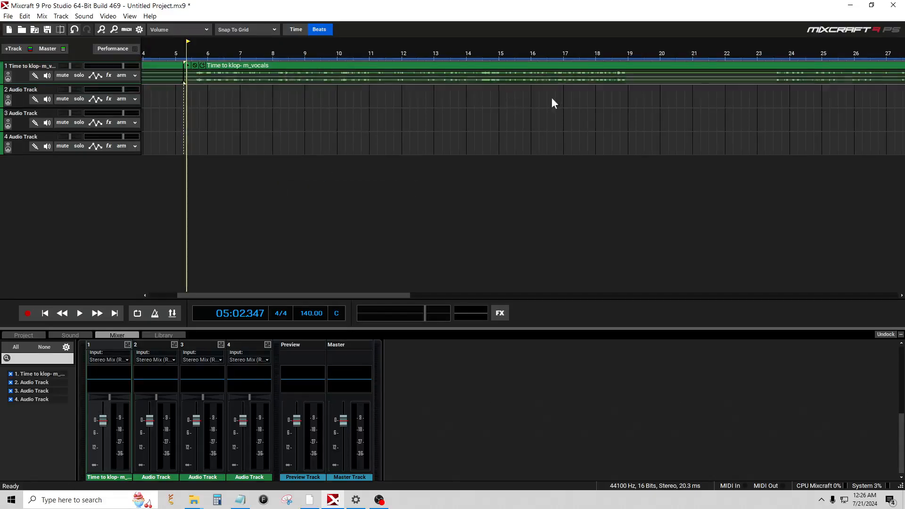
scroll(377, 127, "left", 3)
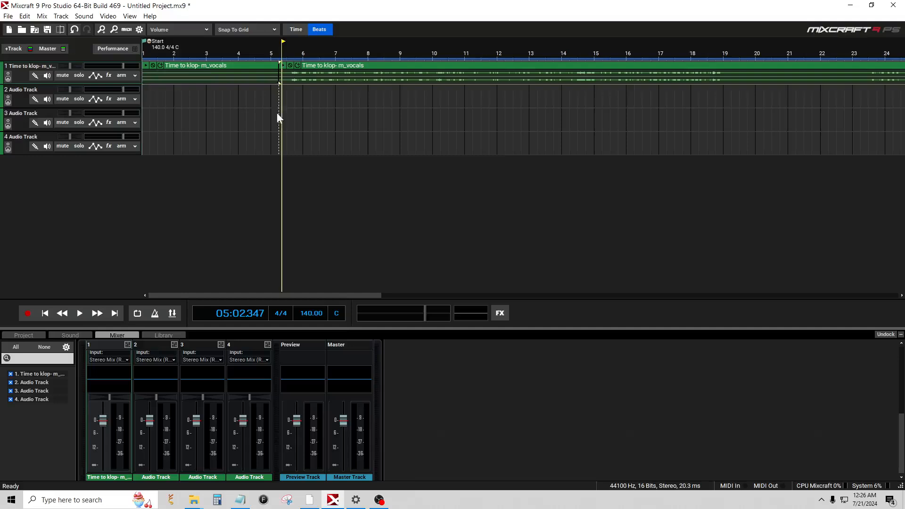
Delete the silent intro piece and move the remaining vocals clip to the start of the timeline
right_click(248, 64)
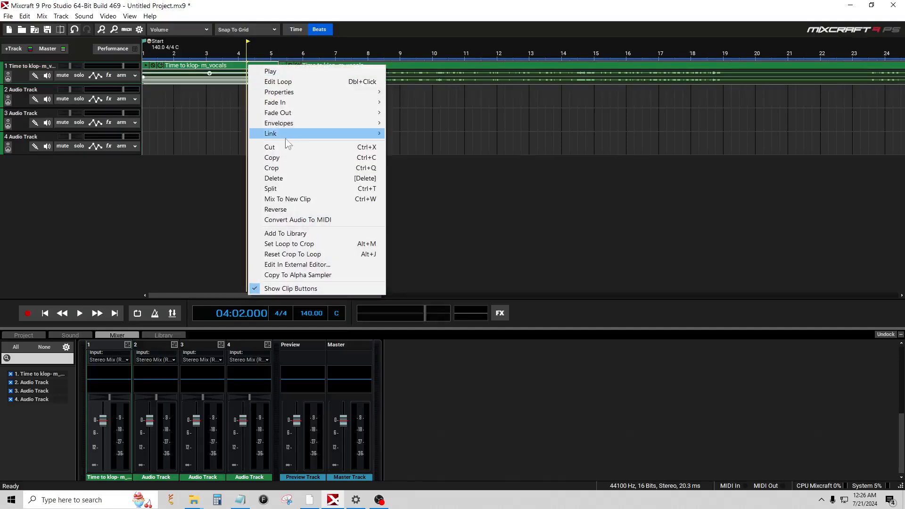
left_click(284, 177)
left_click_drag(393, 66, 248, 69)
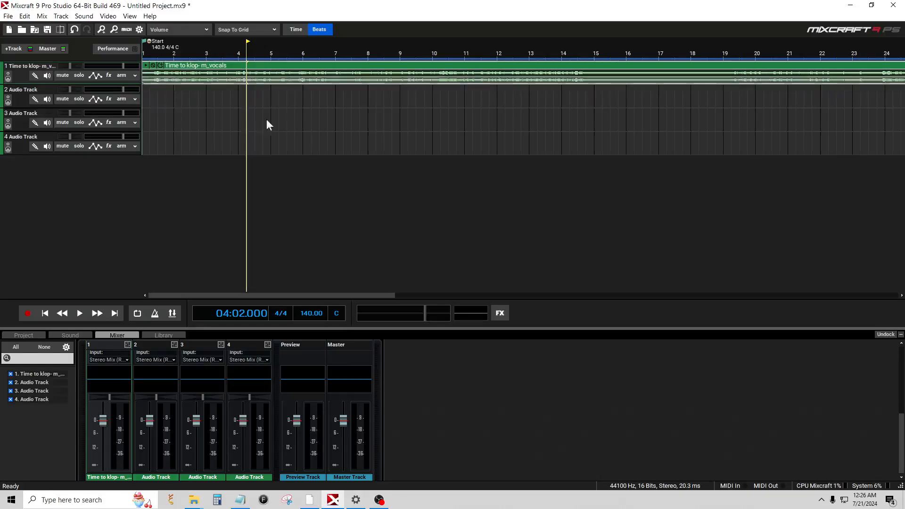
Listen to the trimmed vocals from the start up to about bar 10, and play again from the beginning of bar 10
left_click(44, 313)
left_click(81, 314)
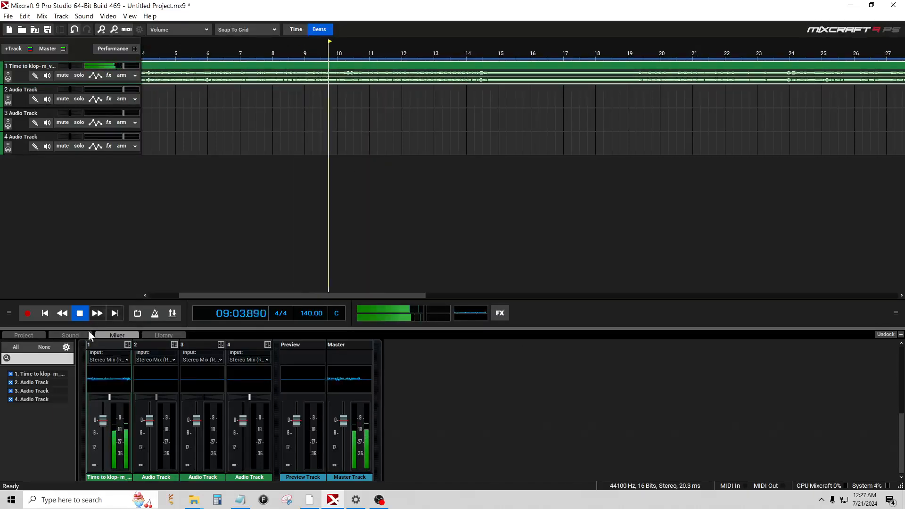
left_click(80, 314)
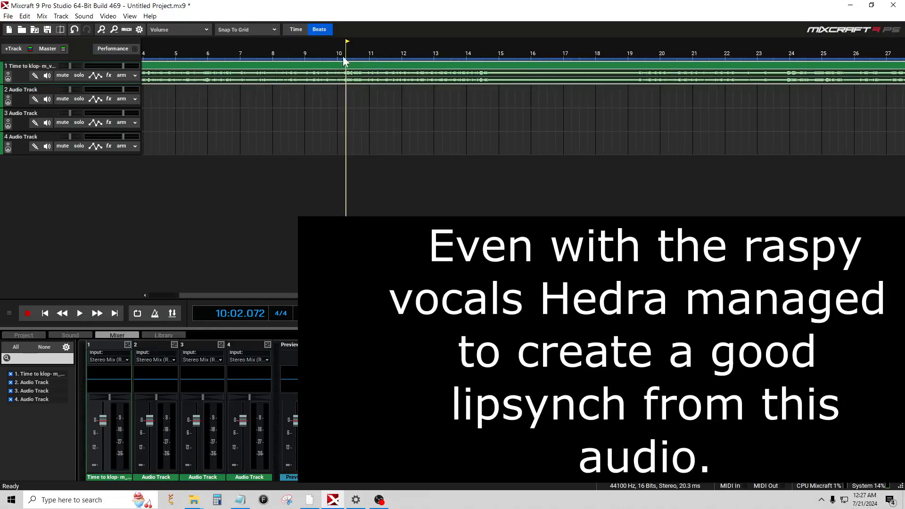
scroll(349, 57, "up", 3)
left_click(434, 54)
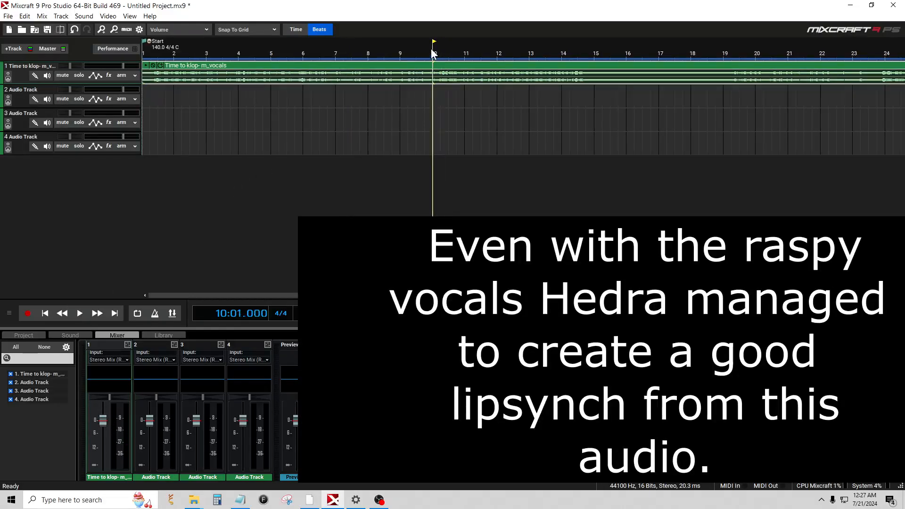
left_click(81, 315)
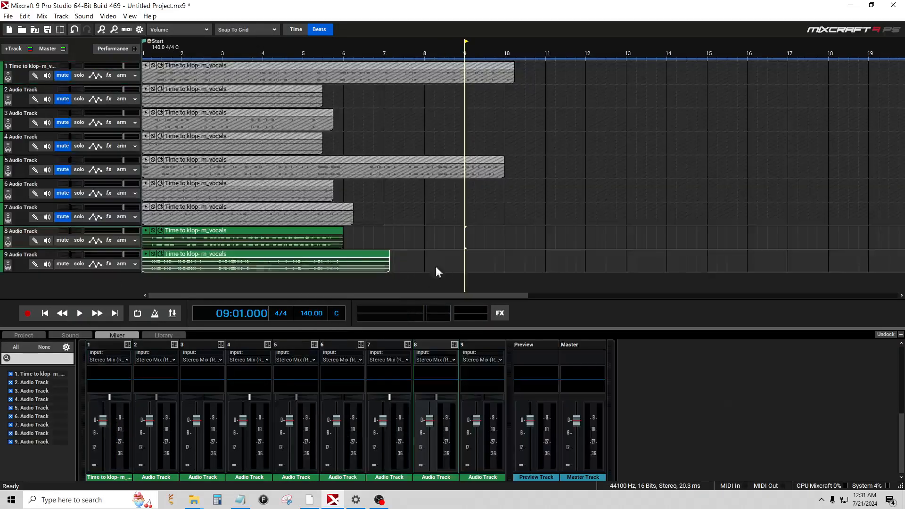
Shorten the vocals clip on track 9 to end just after the start of bar 6 and play it back
left_click_drag(390, 259, 347, 257)
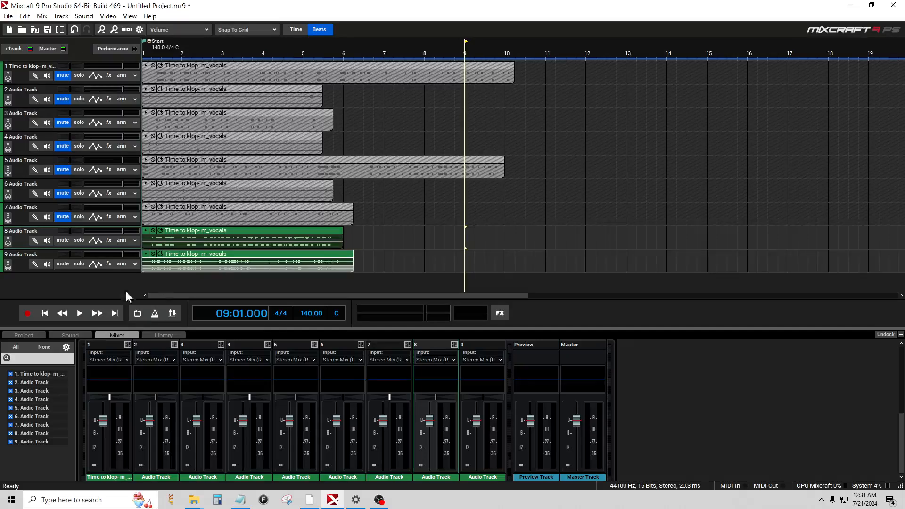
left_click(80, 313)
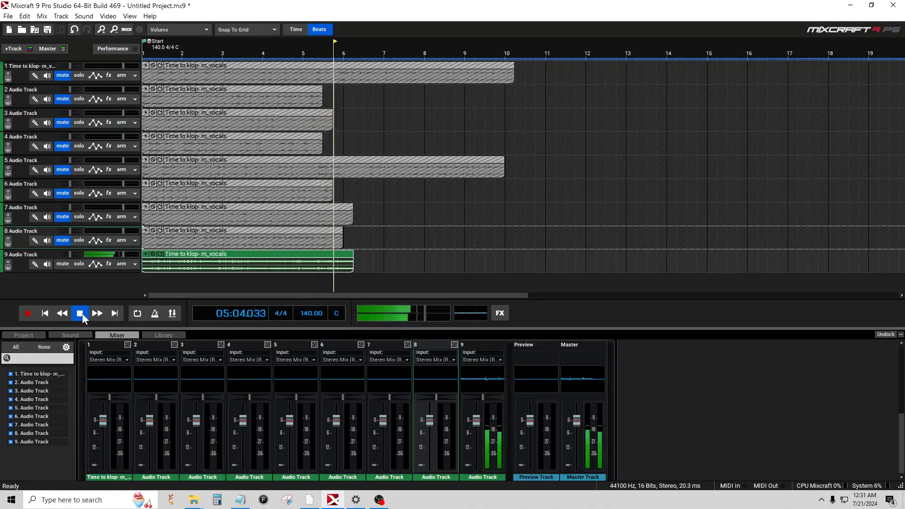
left_click(80, 313)
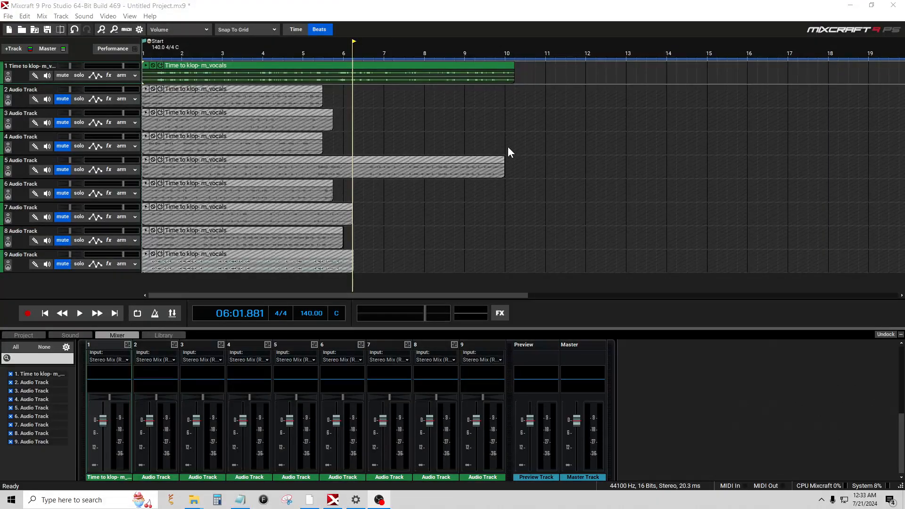
Start saving the project under a new name in the audio4hedra folder inside YTguides, with Wave File (*.WAV) as the file type
left_click(8, 16)
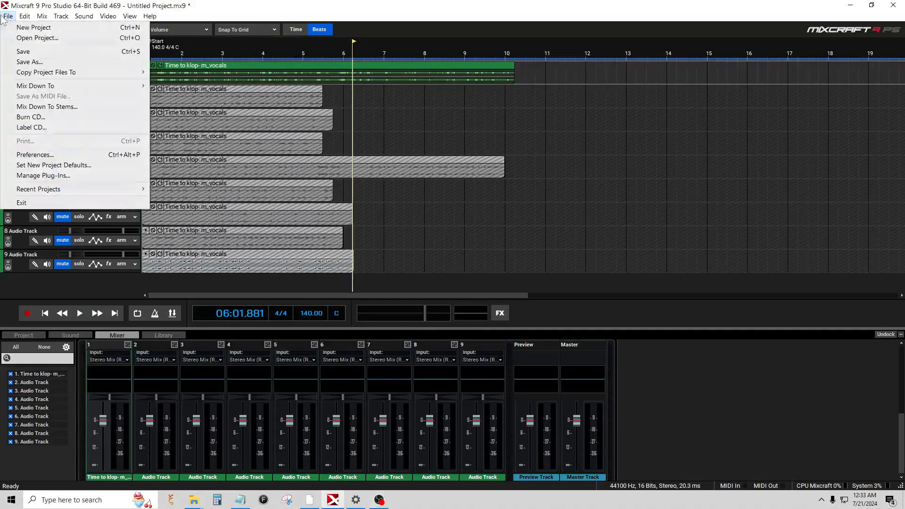
left_click(24, 62)
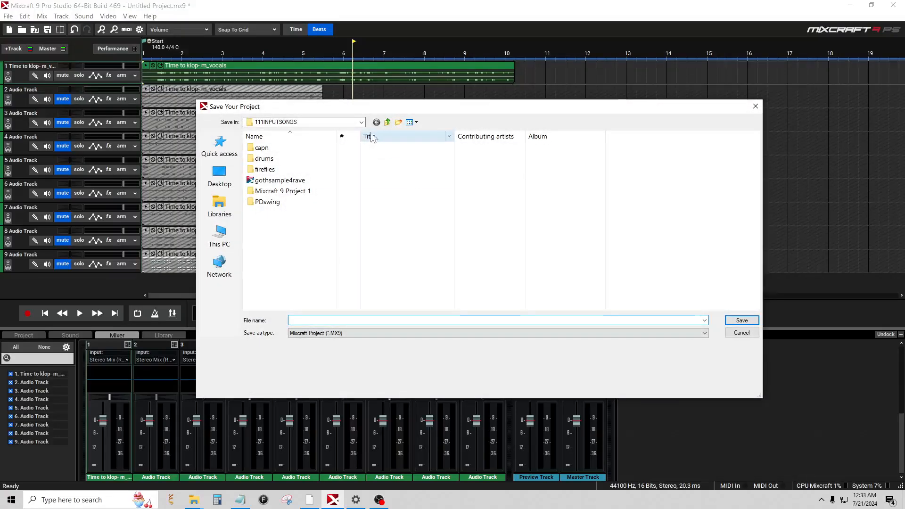
left_click(387, 122)
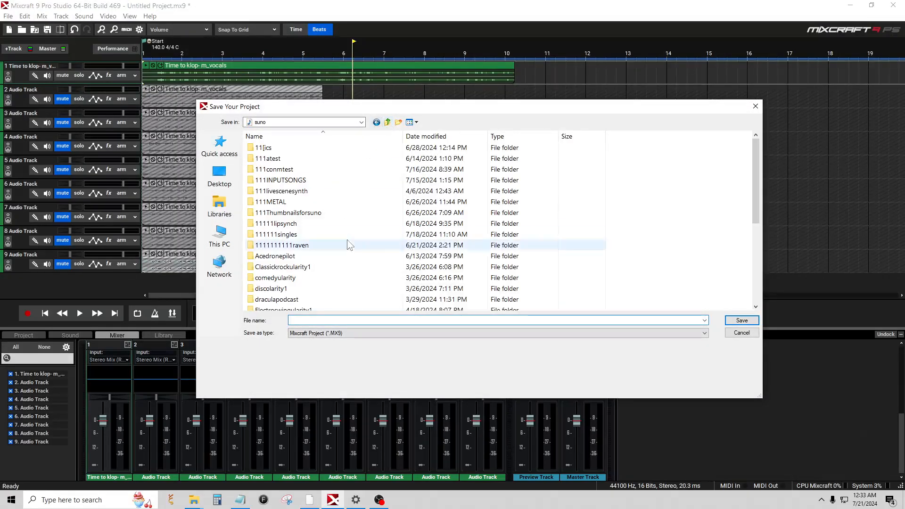
scroll(347, 245, "down", 5)
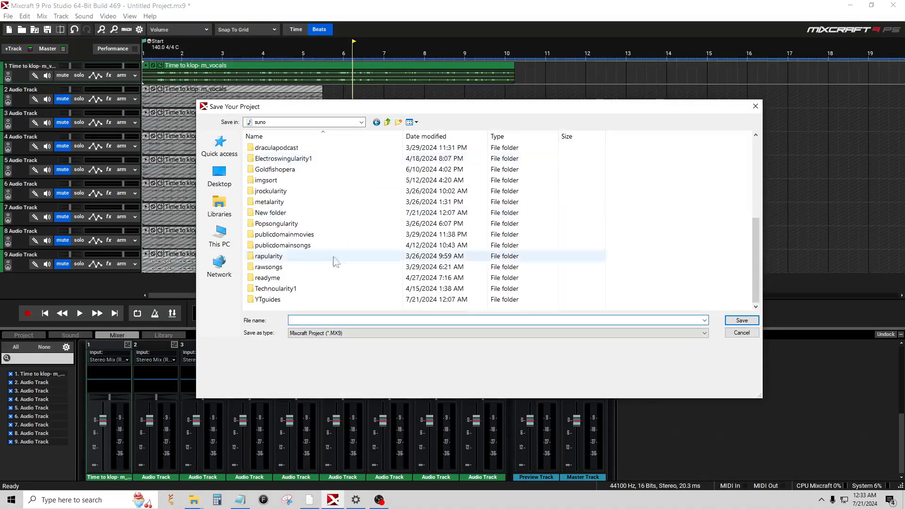
double_click(269, 300)
left_click(328, 345)
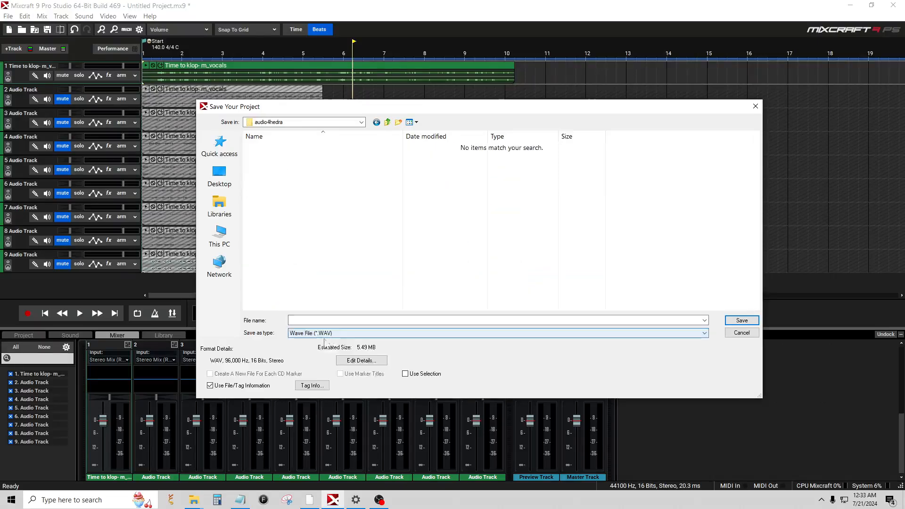
Try the Super Hi-Fi wave quality preset for the export, and return it to Hi-Fi Quality at 96,000 Hz, 16 bits, stereo
left_click(370, 361)
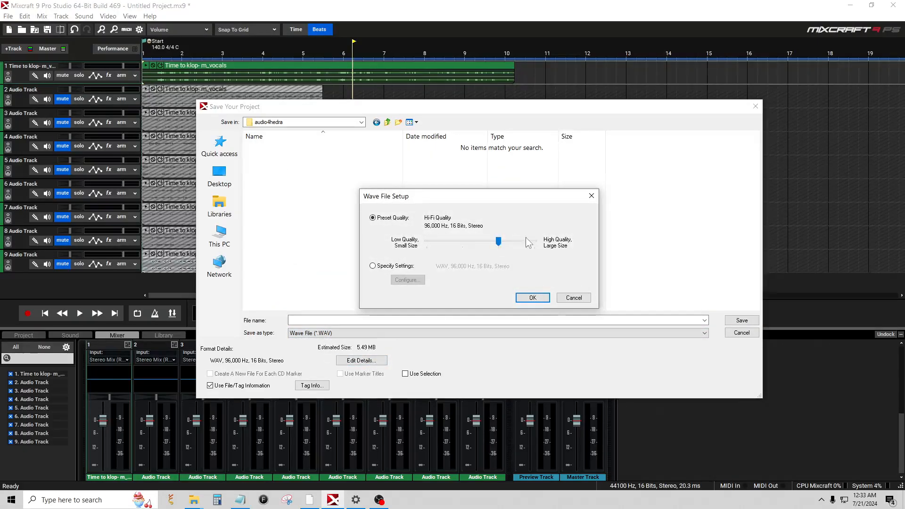
left_click(519, 242)
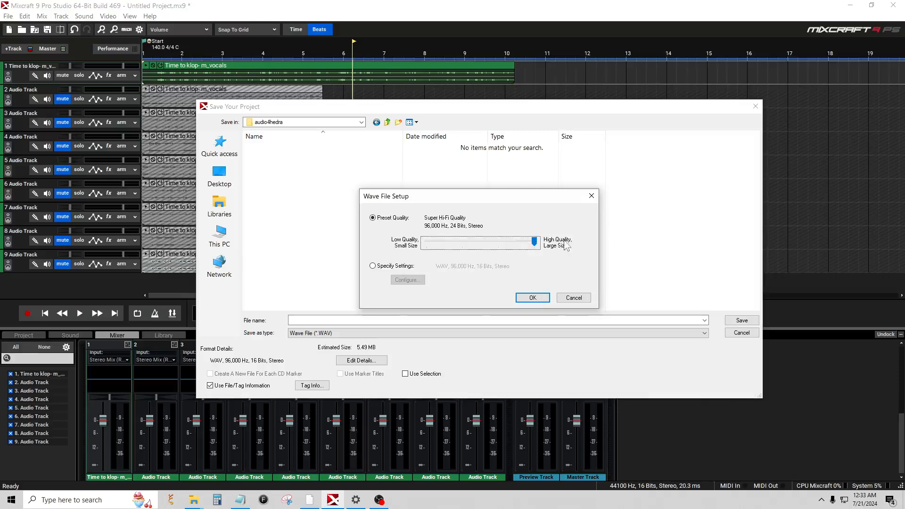
left_click(532, 297)
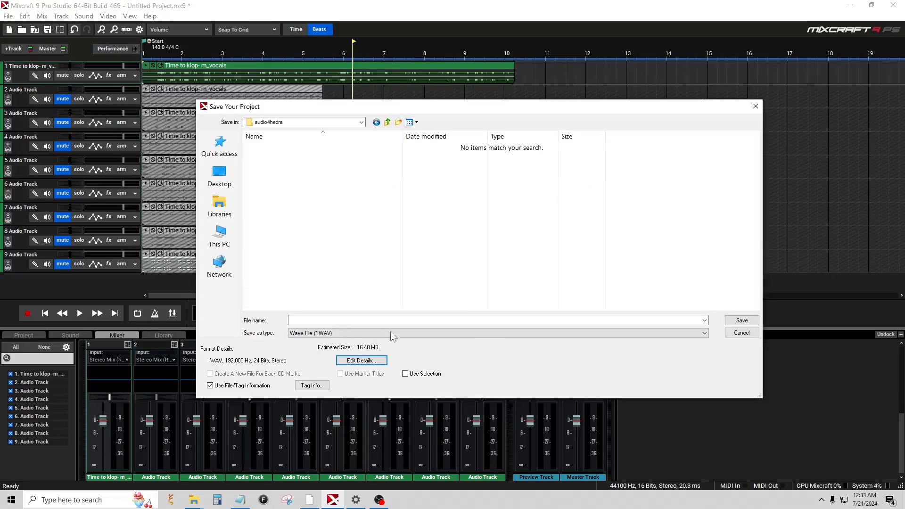
left_click(354, 362)
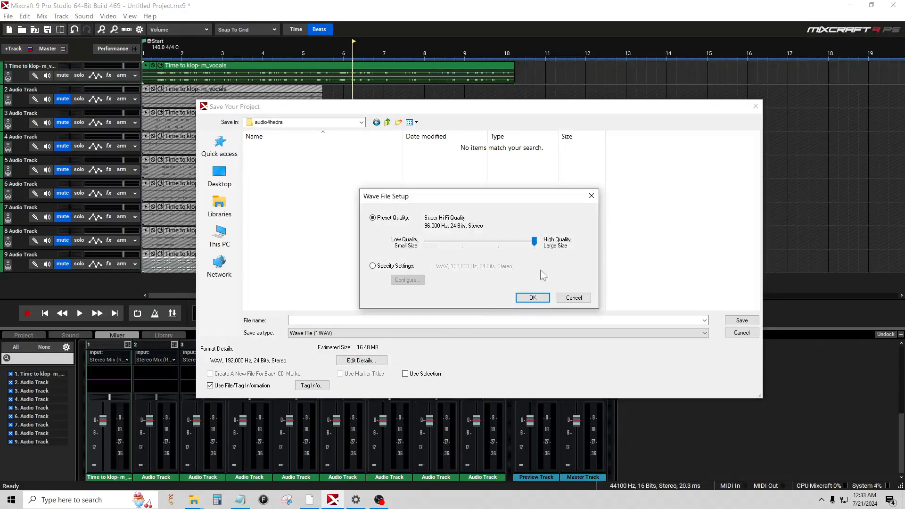
left_click(510, 242)
left_click(540, 298)
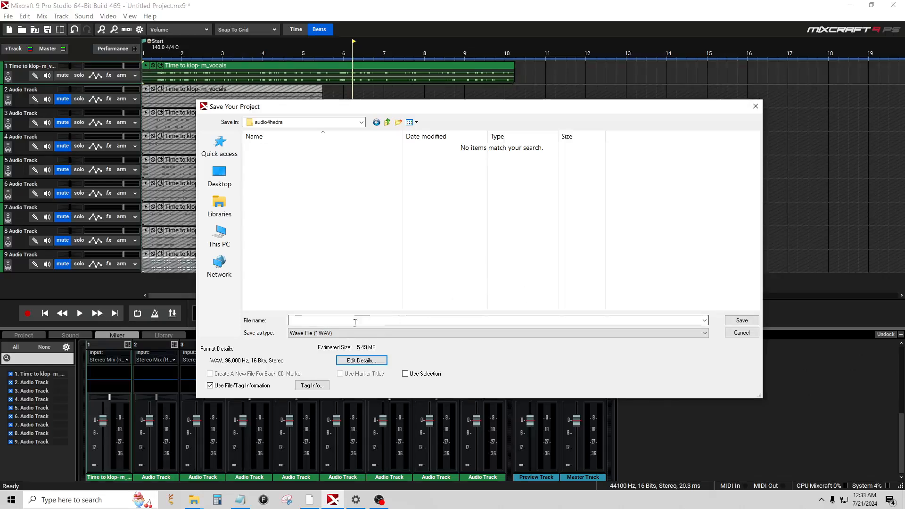
Name the exported WAV file al1
left_click(300, 321)
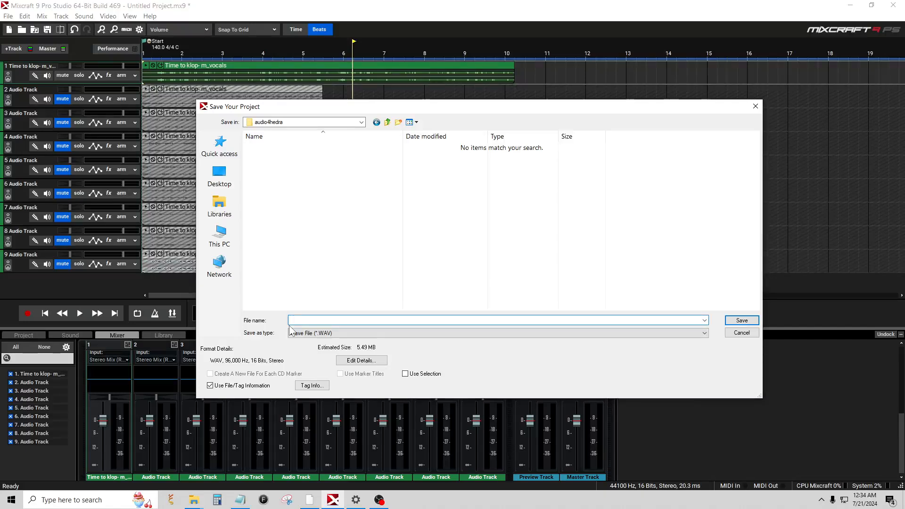
type("a")
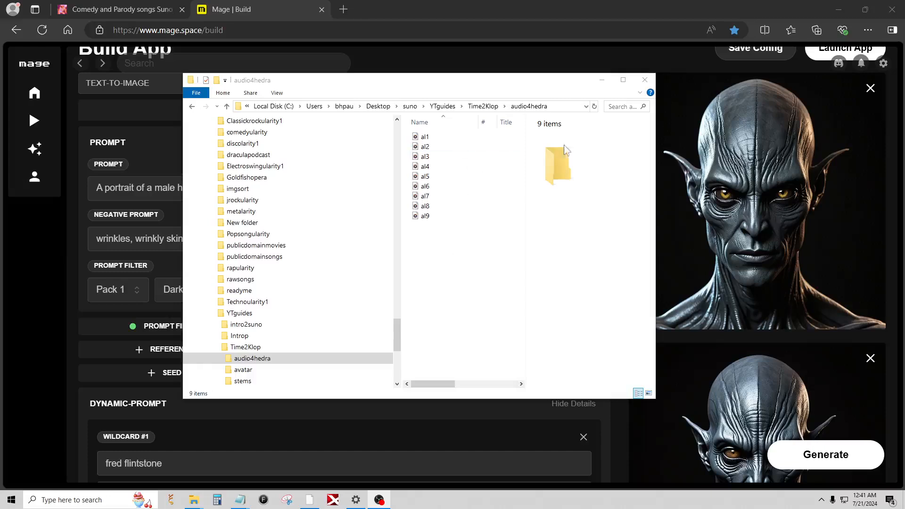
Minimize the audio4hedra folder window and examine the Mage prompt settings and the generated alien portraits
left_click(602, 79)
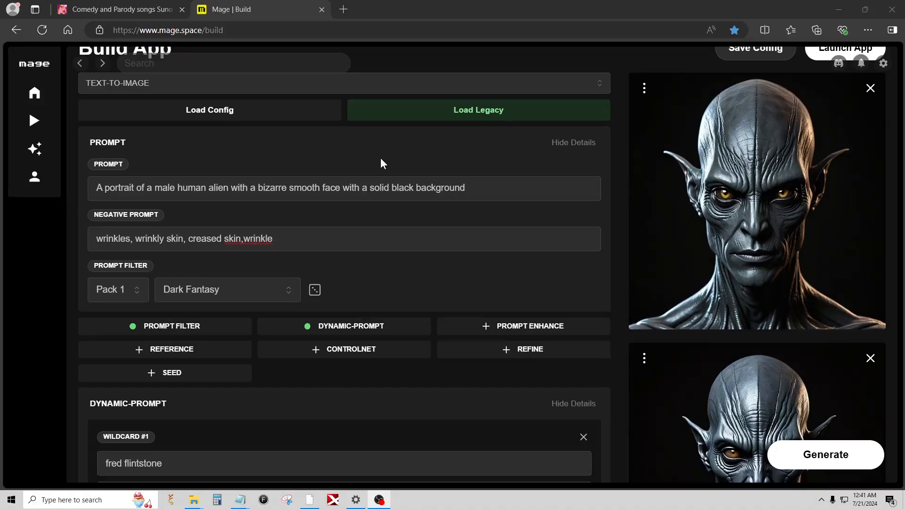
scroll(771, 263, "up", 1)
scroll(759, 257, "down", 1)
scroll(766, 239, "up", 1)
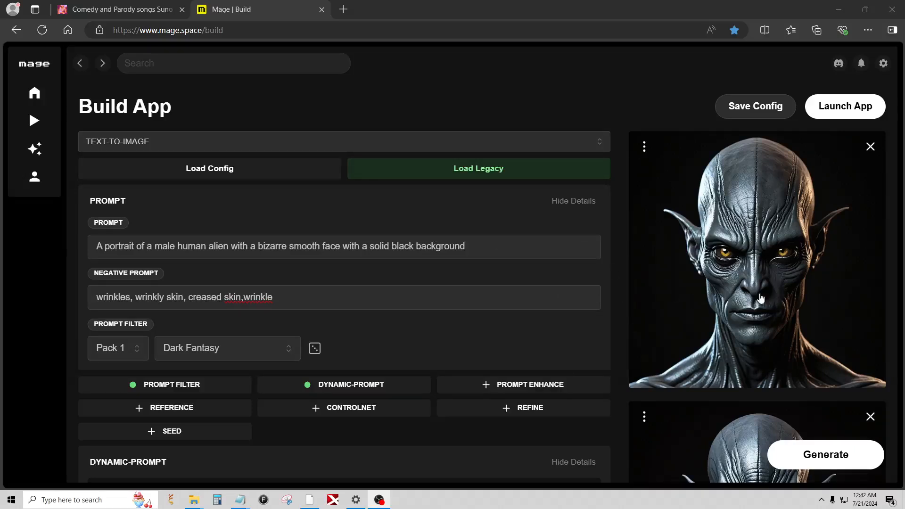
scroll(526, 241, "down", 3)
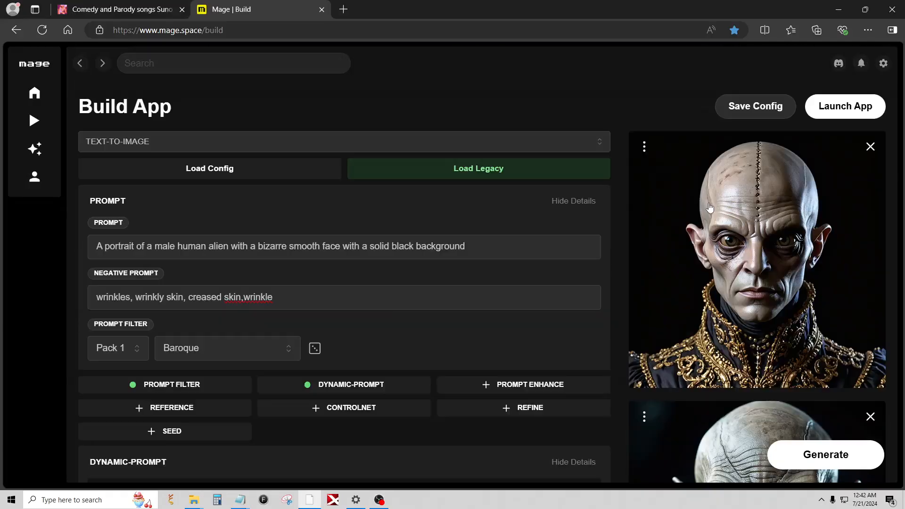
scroll(710, 206, "down", 1)
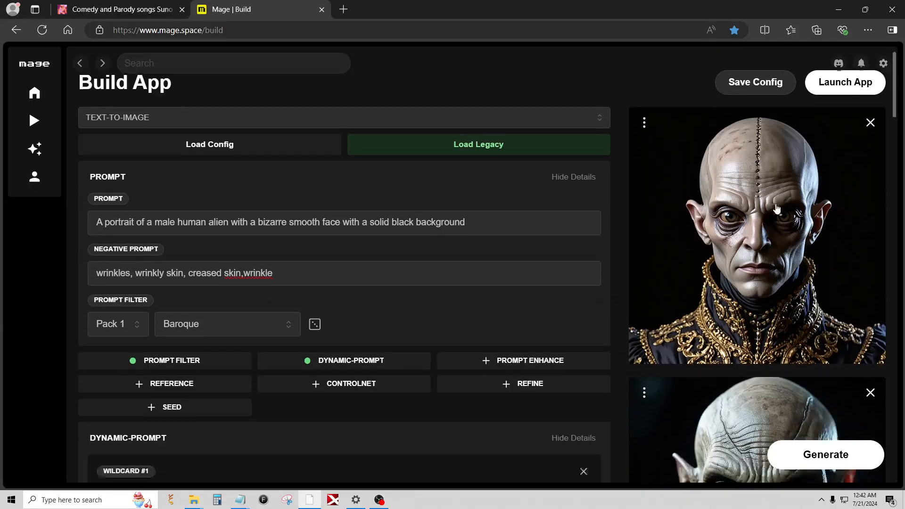
scroll(705, 223, "up", 1)
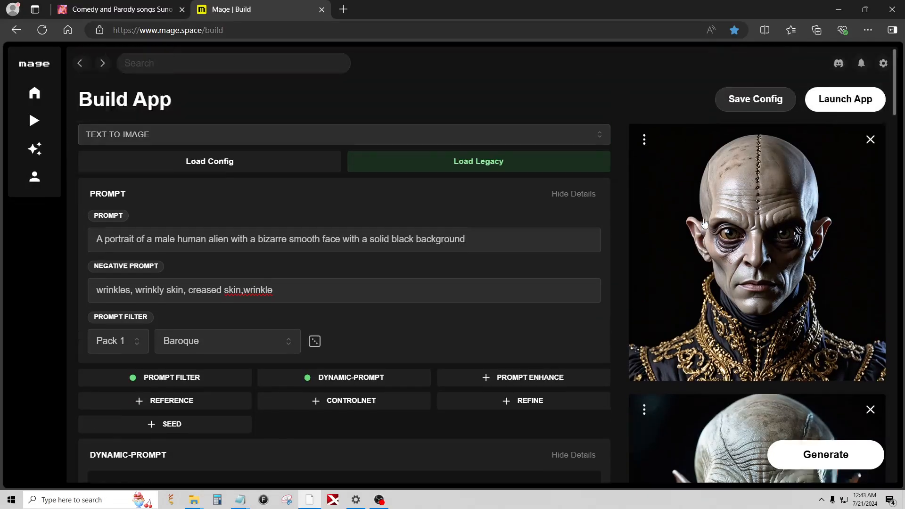
Open the avatar folder inside Time2Klop in File Explorer, and save the Baroque alien portrait with the stitched head from Mage
key("alt+Tab")
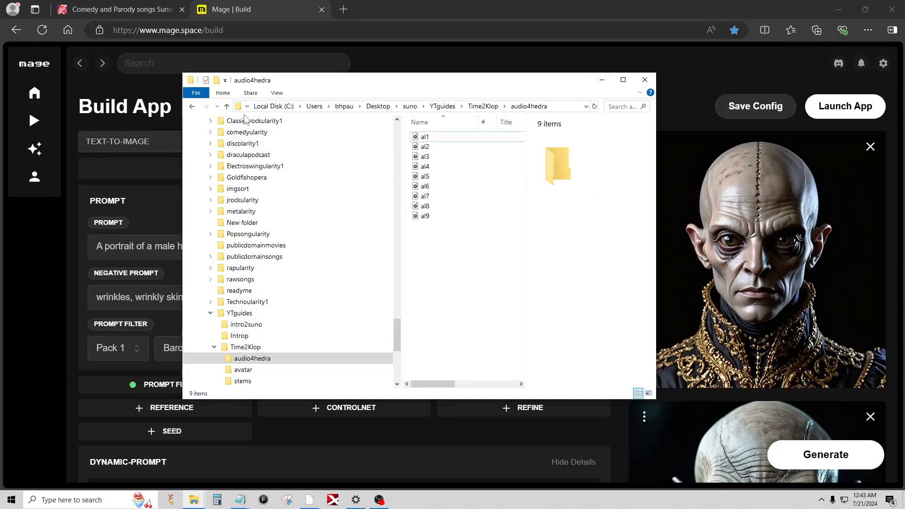
left_click(227, 106)
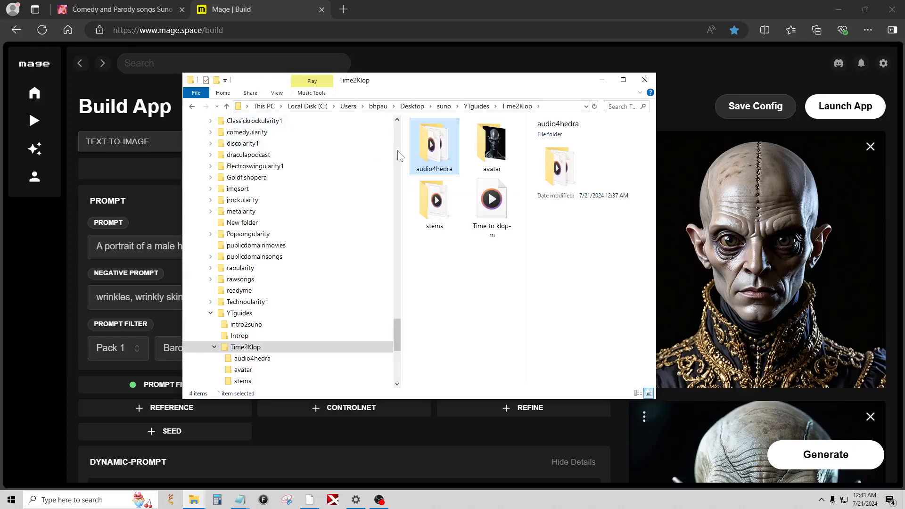
double_click(510, 136)
left_click(746, 246)
right_click(746, 245)
left_click(780, 270)
left_click(614, 467)
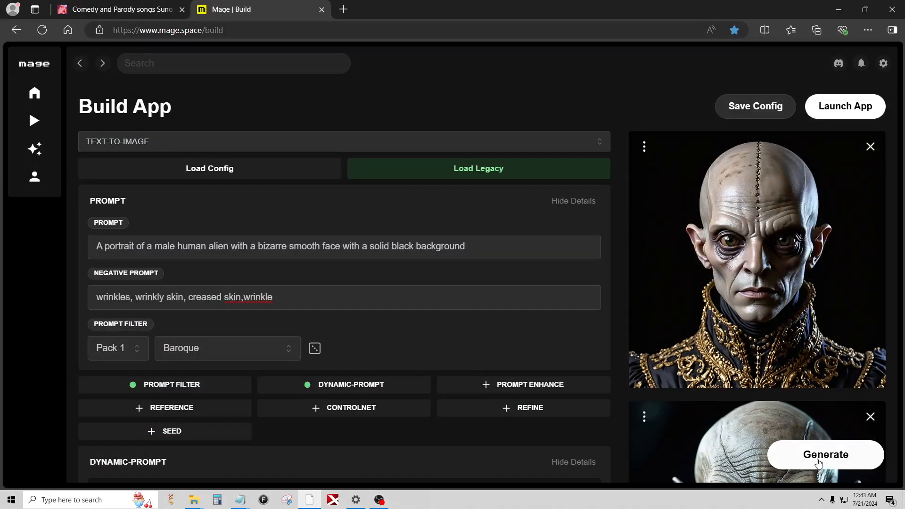
Generate another Baroque alien portrait from the same prompt and save it as a JPEG image in the avatar folder
left_click(819, 463)
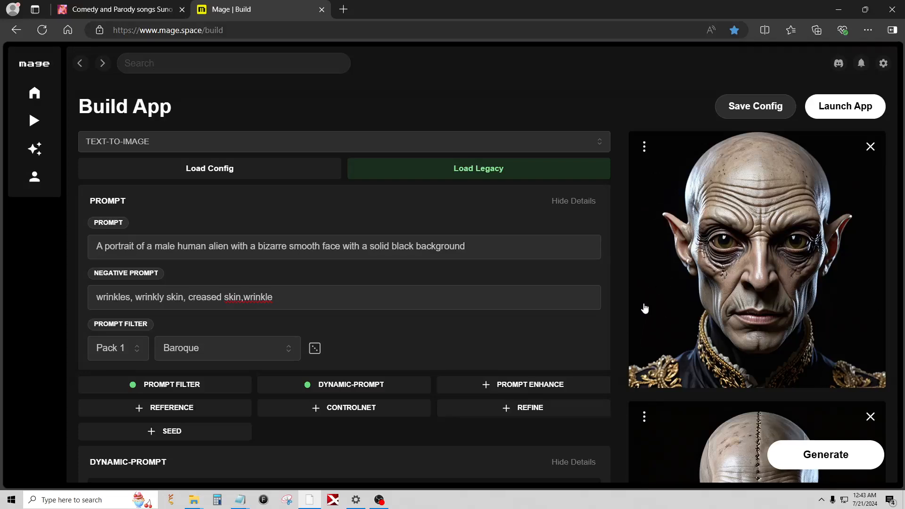
right_click(709, 273)
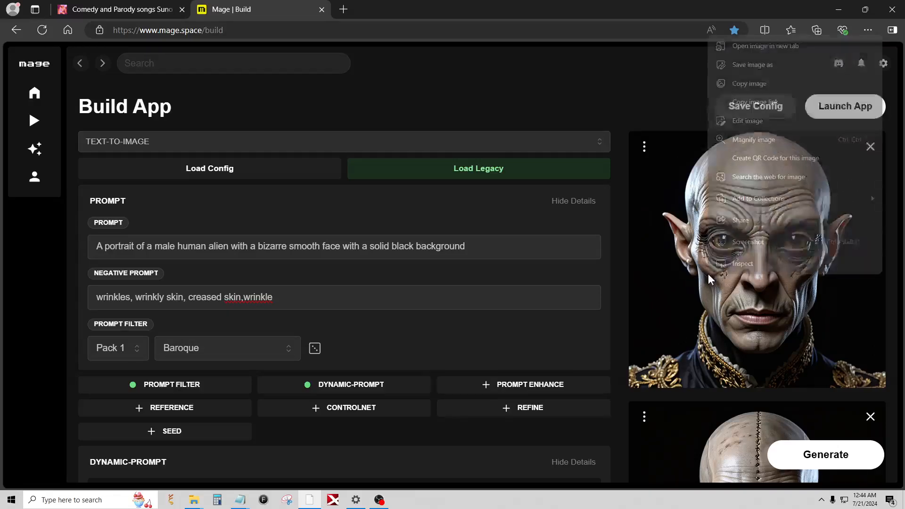
left_click(739, 62)
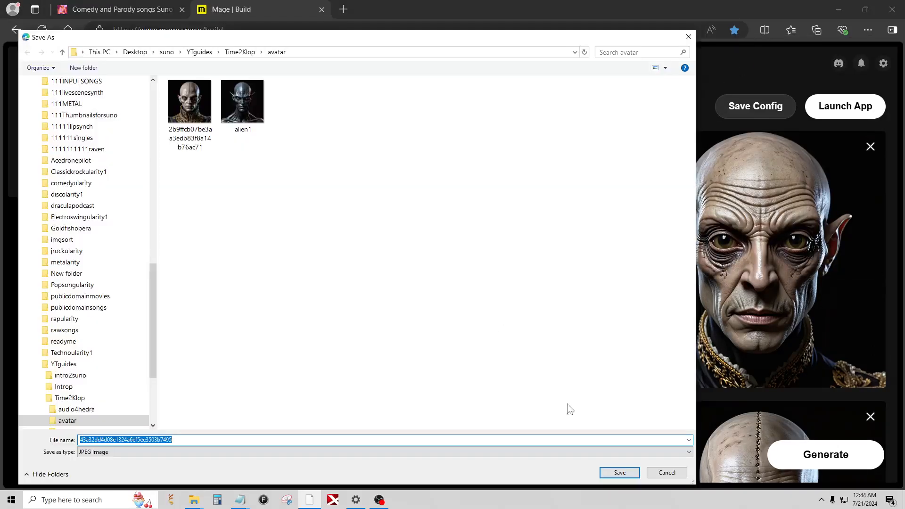
left_click(621, 472)
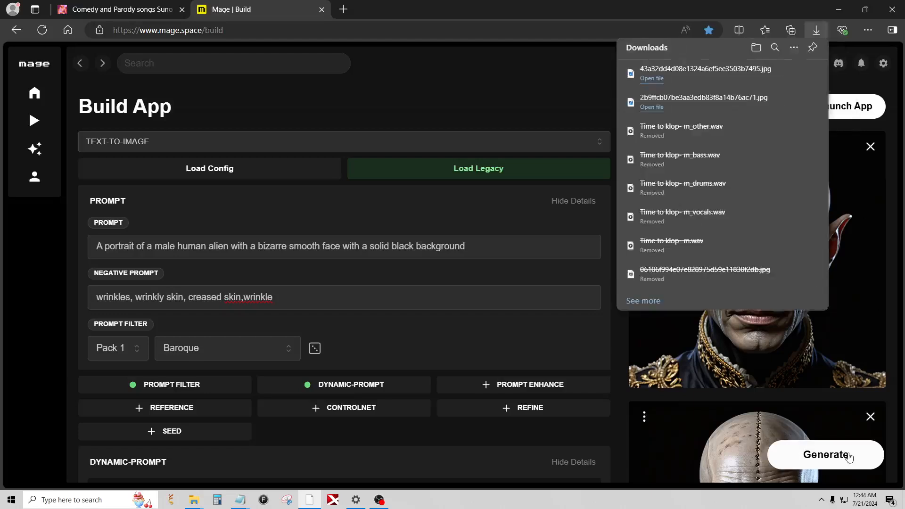
Generate more portraits, look through them, and save the black-and-gold alien robot portrait as a JPEG image in the avatar folder
left_click(849, 457)
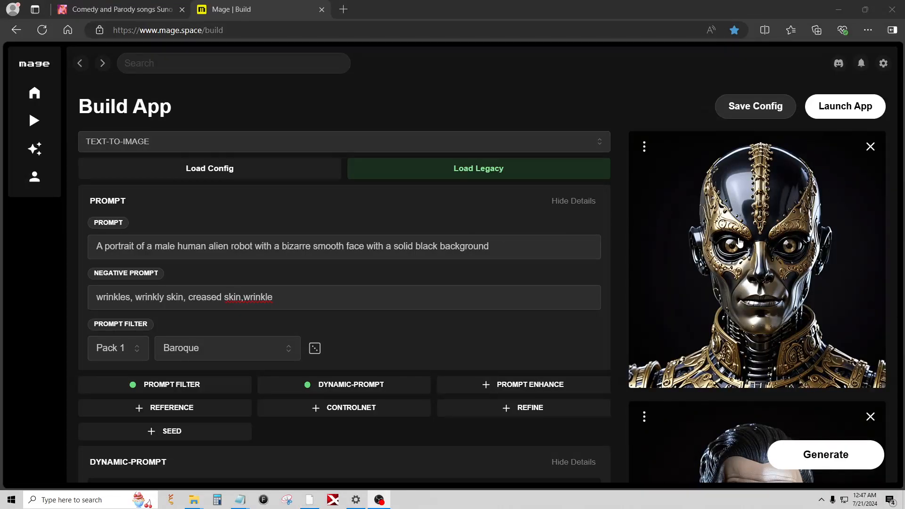
scroll(742, 227, "down", 2)
scroll(742, 226, "up", 2)
scroll(741, 236, "down", 5)
scroll(738, 264, "up", 5)
right_click(727, 211)
left_click(776, 246)
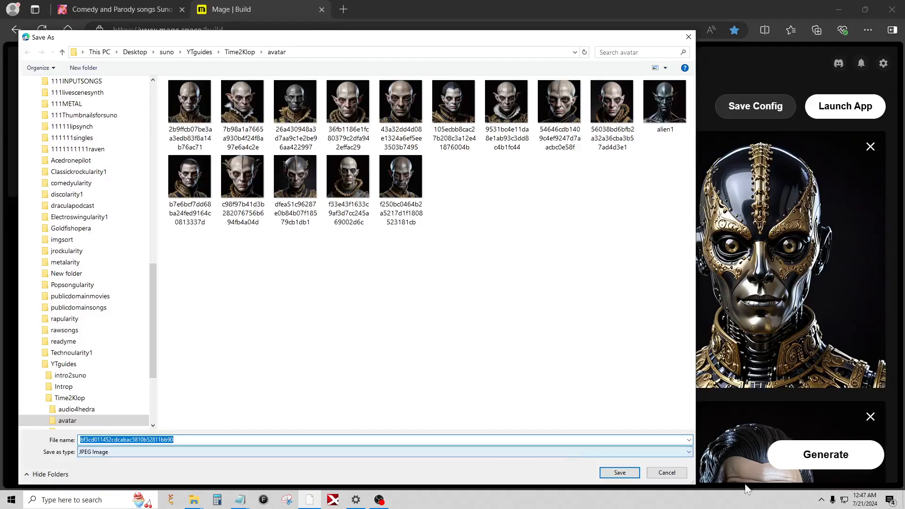
left_click(620, 473)
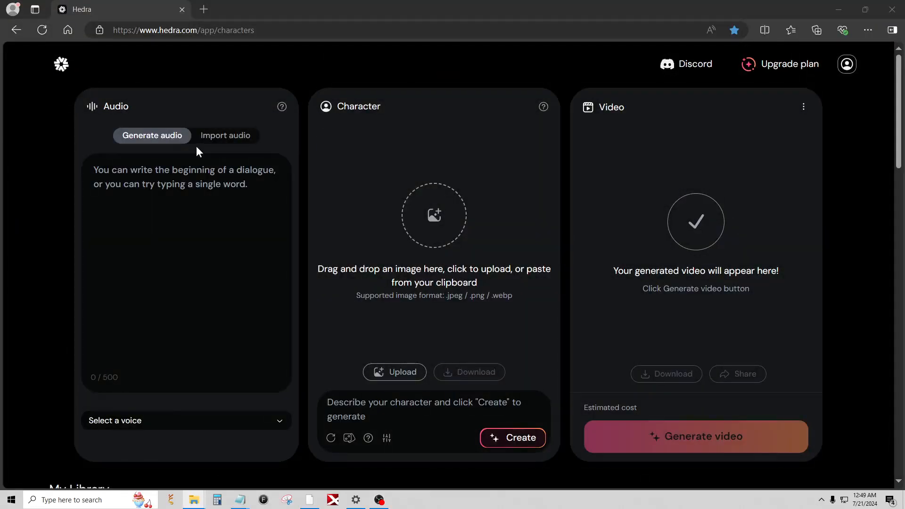
Set Hedra's audio source to imported audio and load the vocal clip al1.wav
left_click(231, 137)
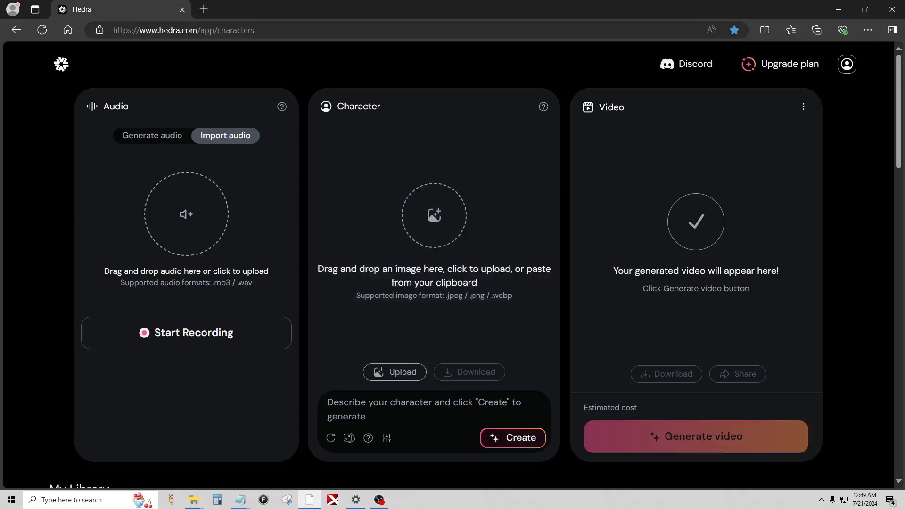
key("alt+Tab")
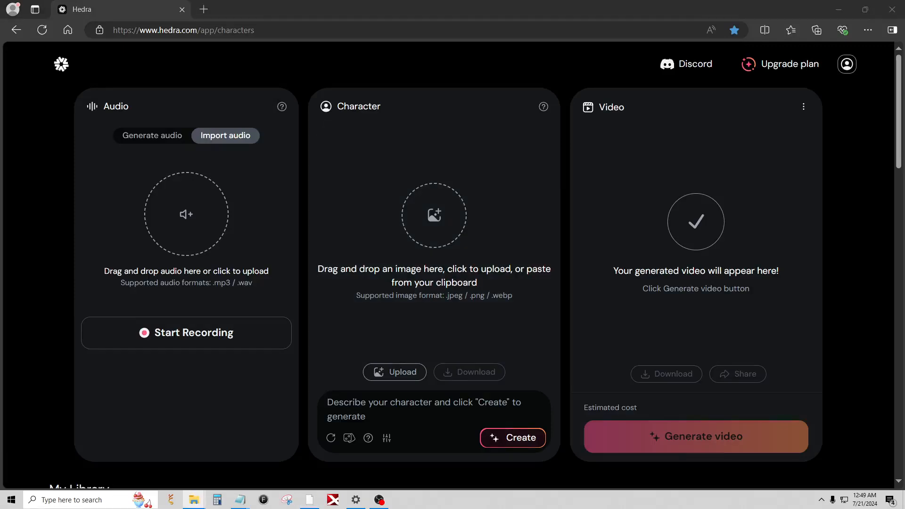
left_click_drag(609, 137, 192, 227)
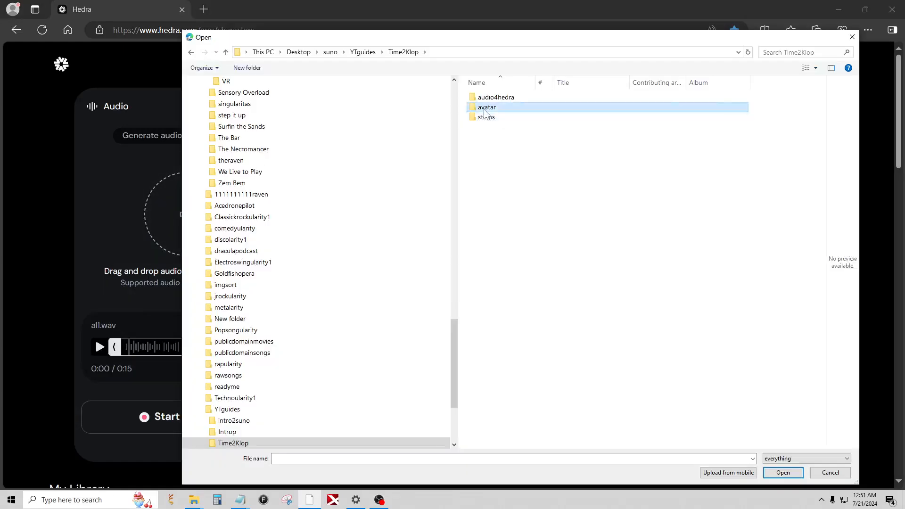
Display the avatar folder's images as extra large icons and upload al (4) as the character
double_click(484, 105)
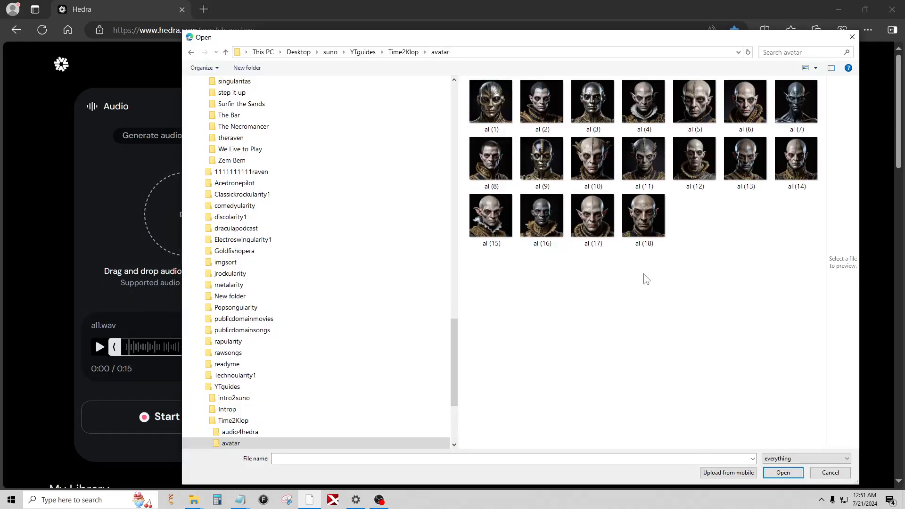
left_click(815, 71)
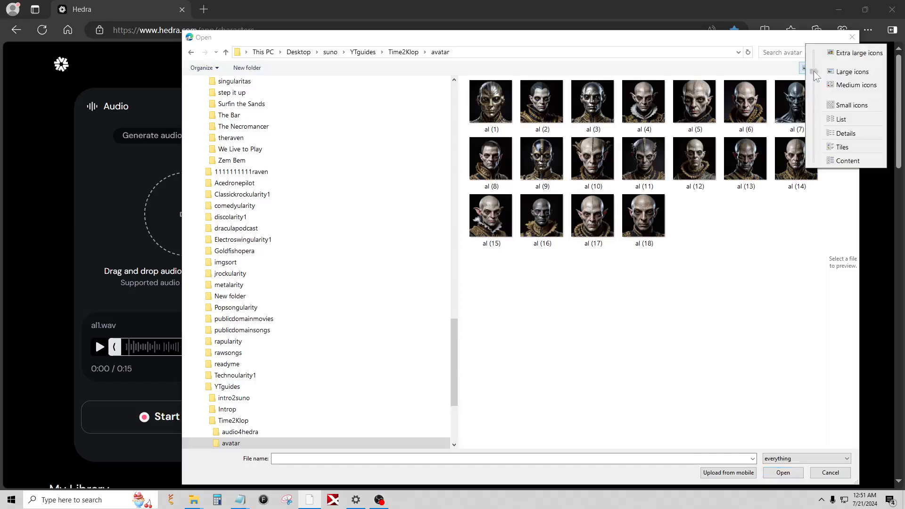
left_click(844, 53)
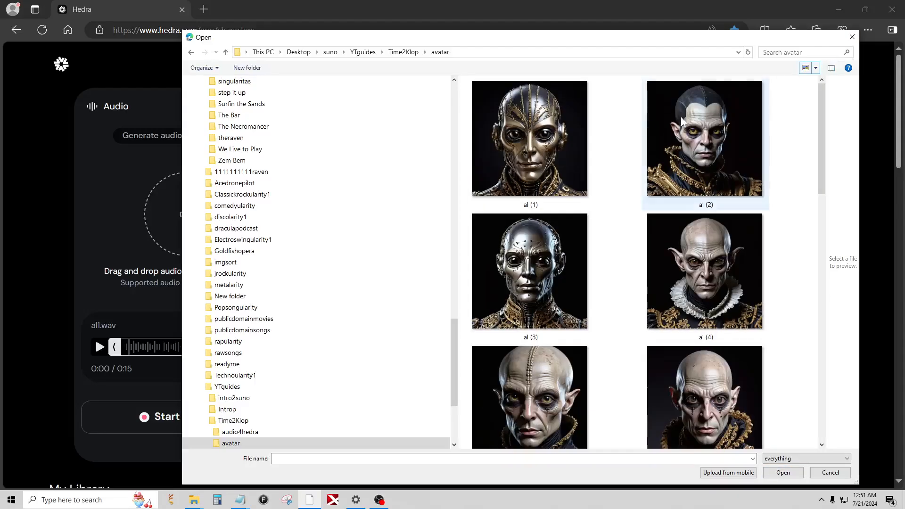
scroll(688, 139, "down", 1)
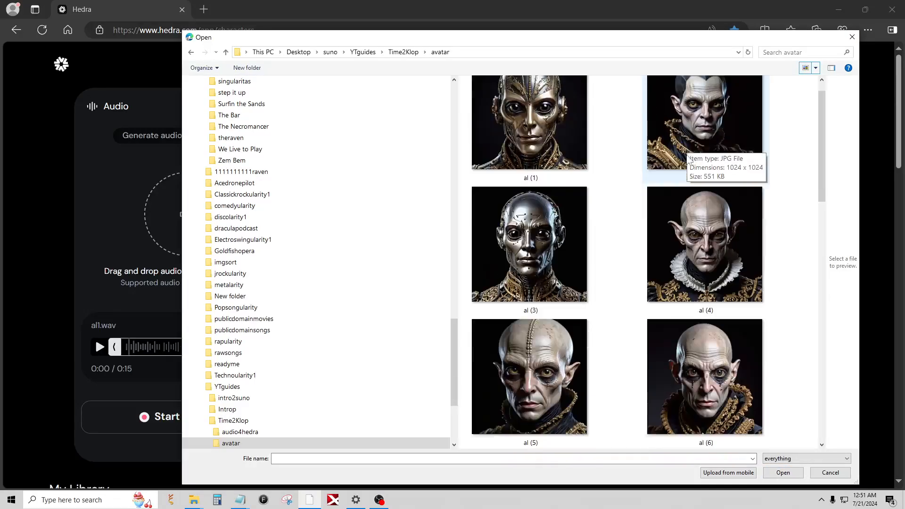
left_click(714, 255)
left_click(783, 473)
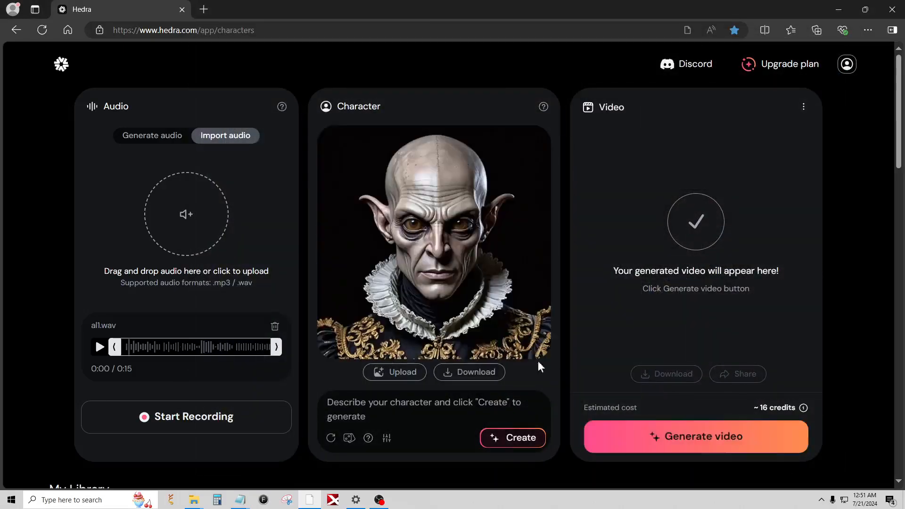
Examine the character's negative prompt, manual seed and Auto Crop Image options, and close them
scroll(376, 266, "down", 1)
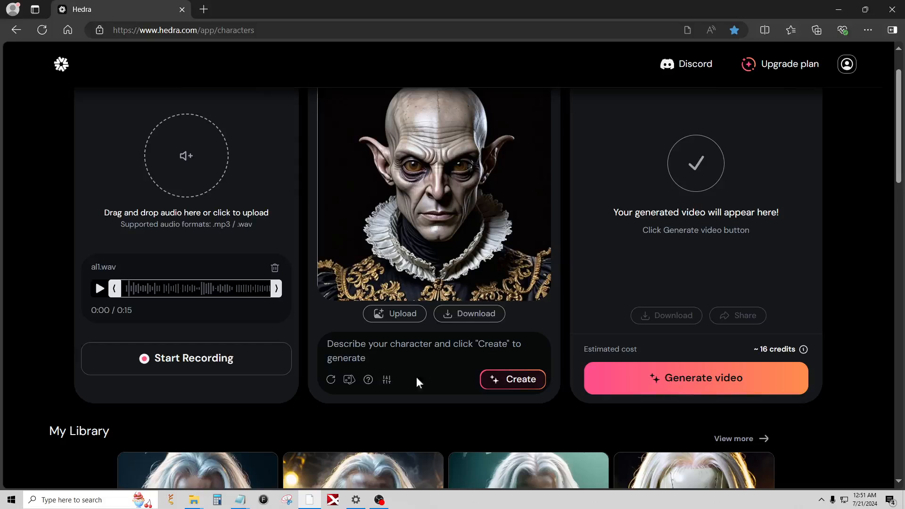
left_click(388, 382)
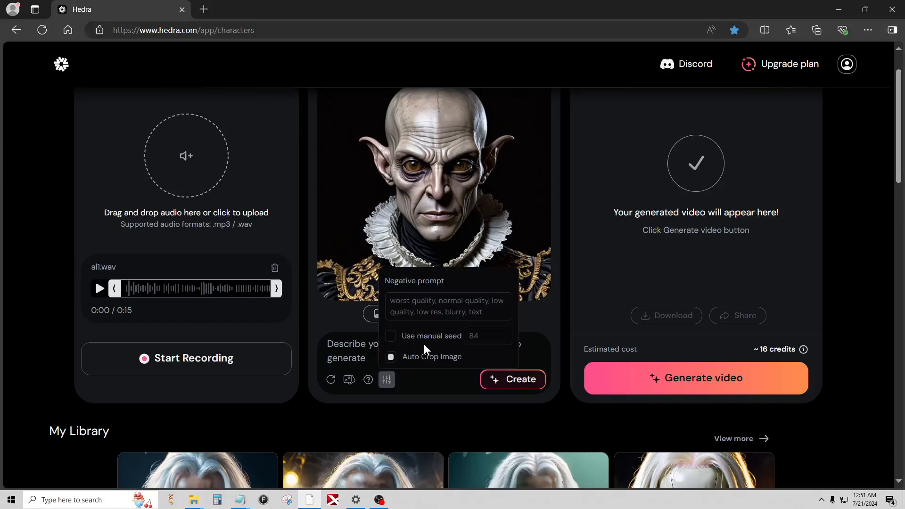
left_click(437, 375)
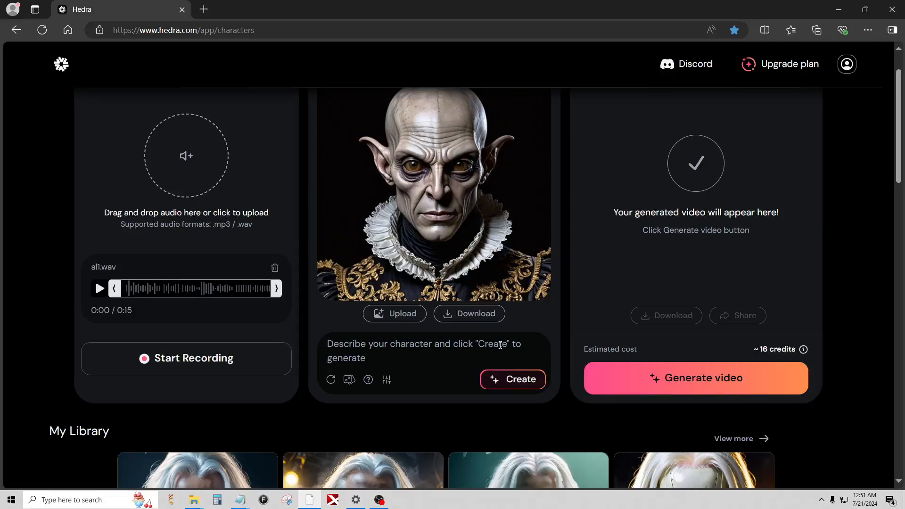
Generate the lip-synced video from al1.wav and the ruffled-collar alien portrait, and locate it in My Library
left_click(685, 378)
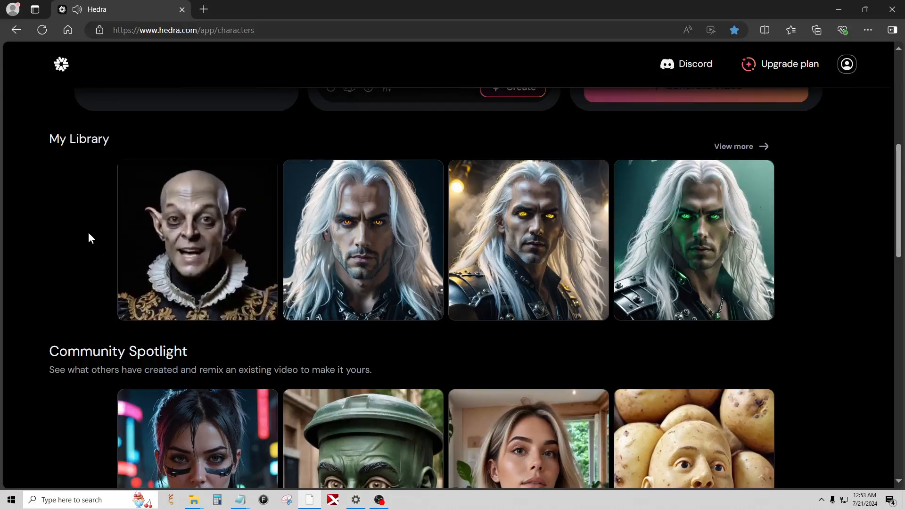
mouse_move(187, 218)
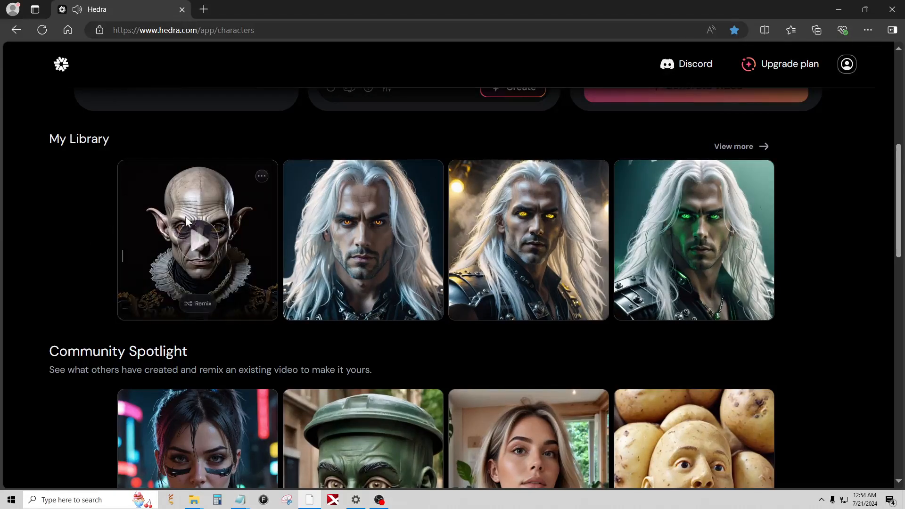
scroll(164, 231, "up", 1)
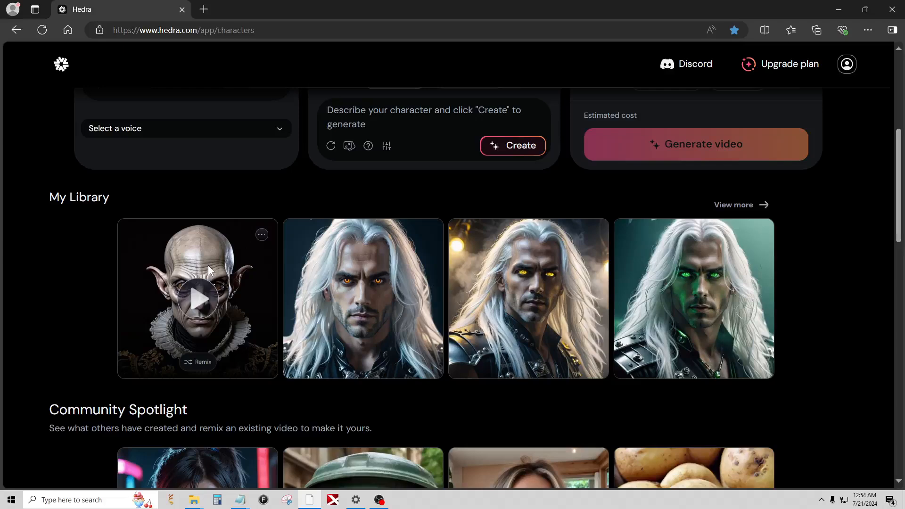
scroll(215, 283, "up", 2)
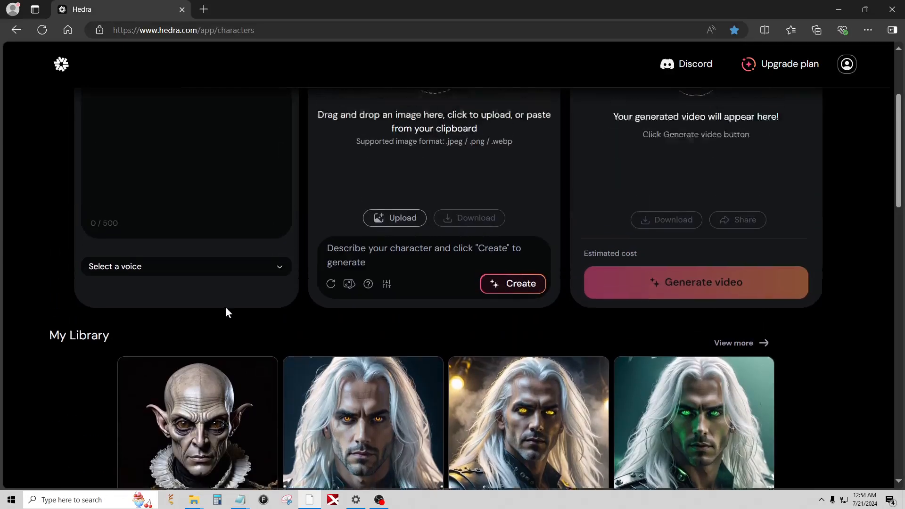
scroll(235, 328, "down", 2)
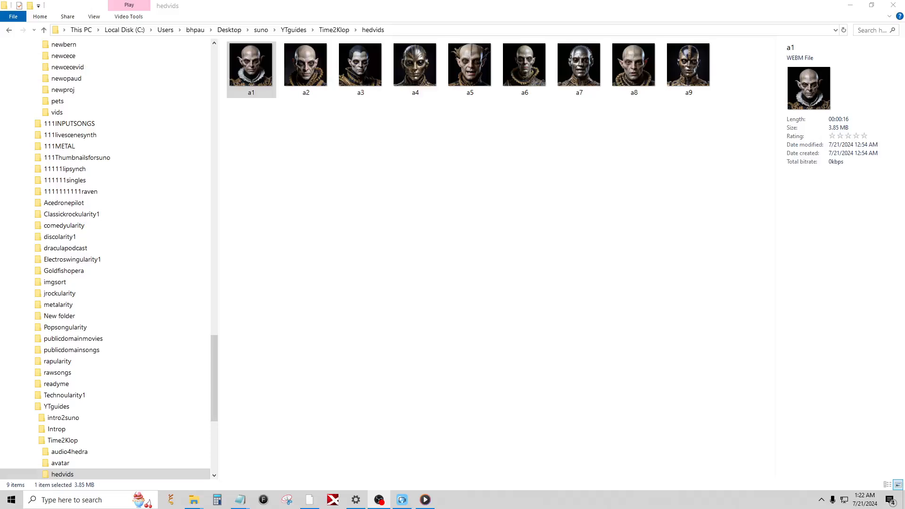
Play the a1 lip-synced video from the hedvids folder in Media Player, and close the player
double_click(257, 73)
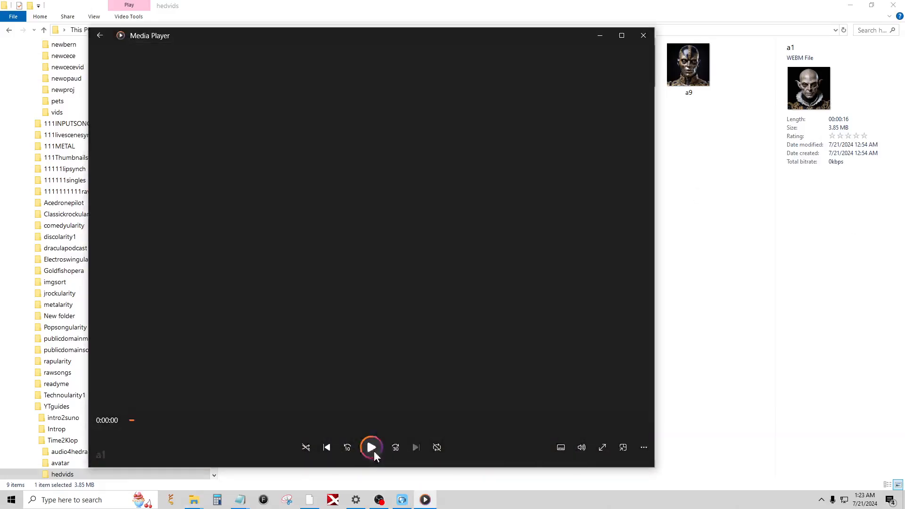
left_click(374, 450)
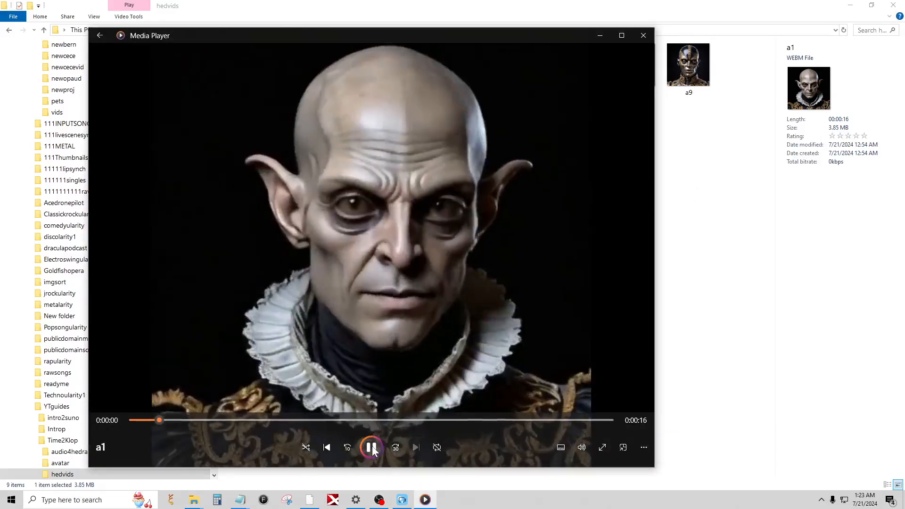
left_click(644, 35)
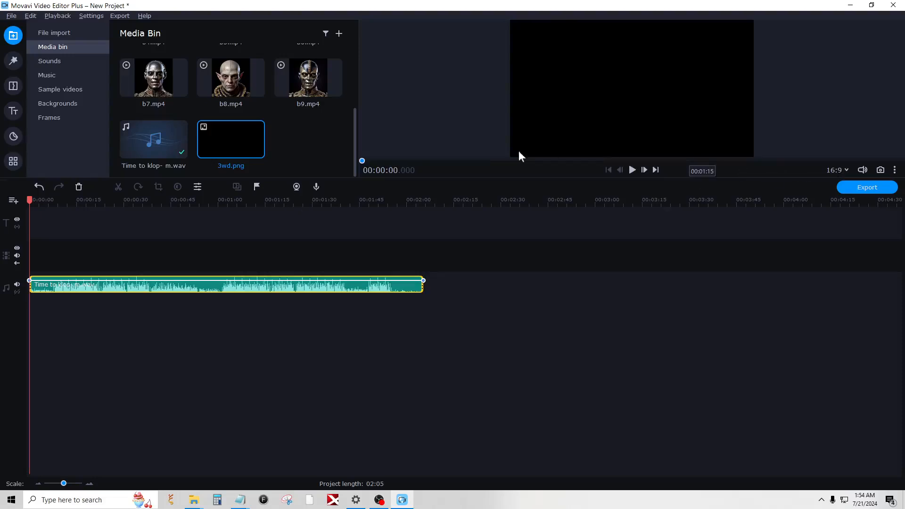
In Movavi Video Editor, add 3wd.png to the main video track and position b1.mp4 on an overlay track starting at about 7.5 seconds
left_click_drag(240, 147, 21, 258)
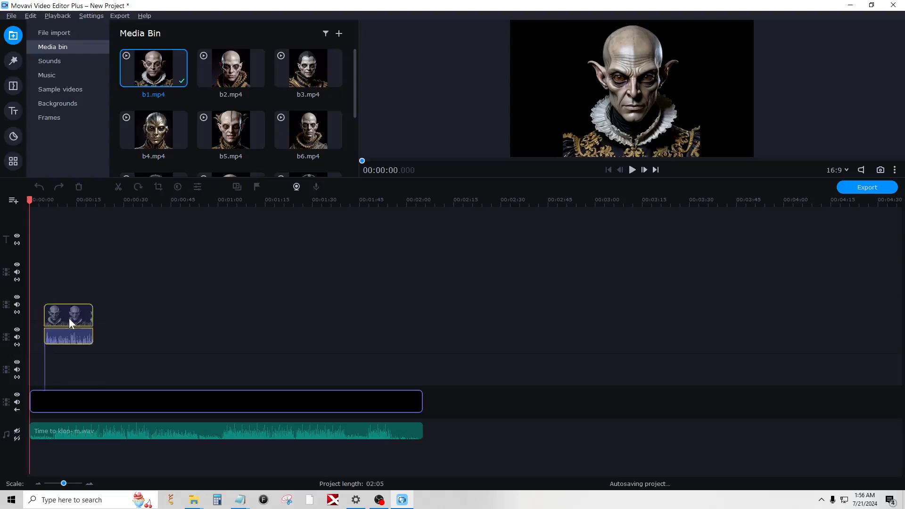
left_click_drag(69, 318, 74, 318)
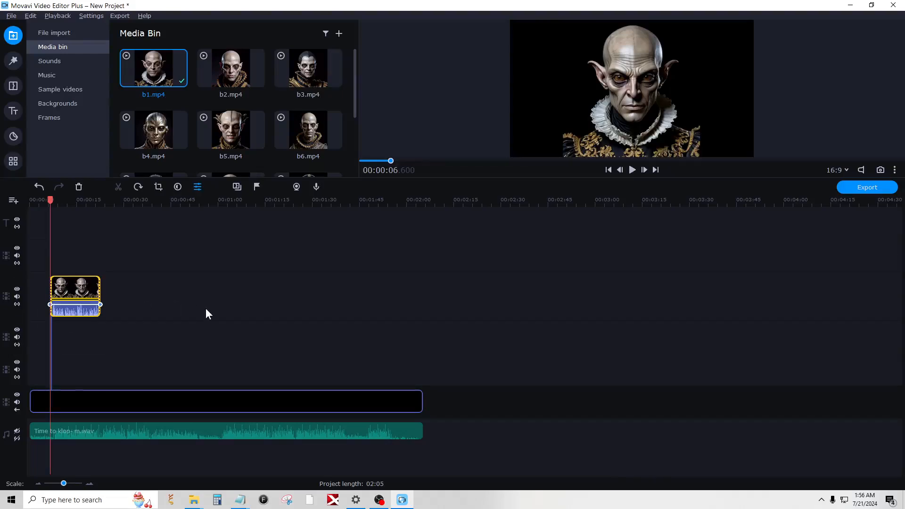
scroll(214, 324, "up", 4)
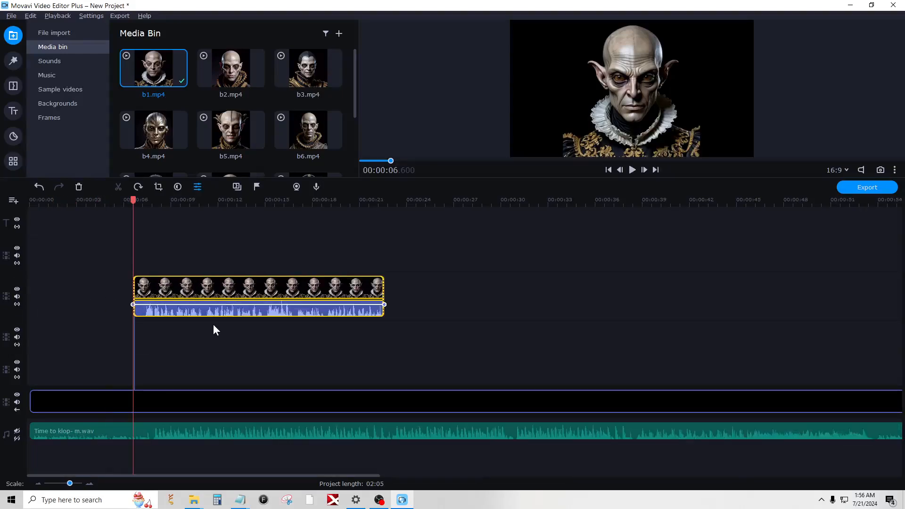
scroll(214, 326, "up", 1)
mouse_move(243, 287)
left_mouse_down()
mouse_move(281, 287)
mouse_move(250, 290)
left_mouse_up()
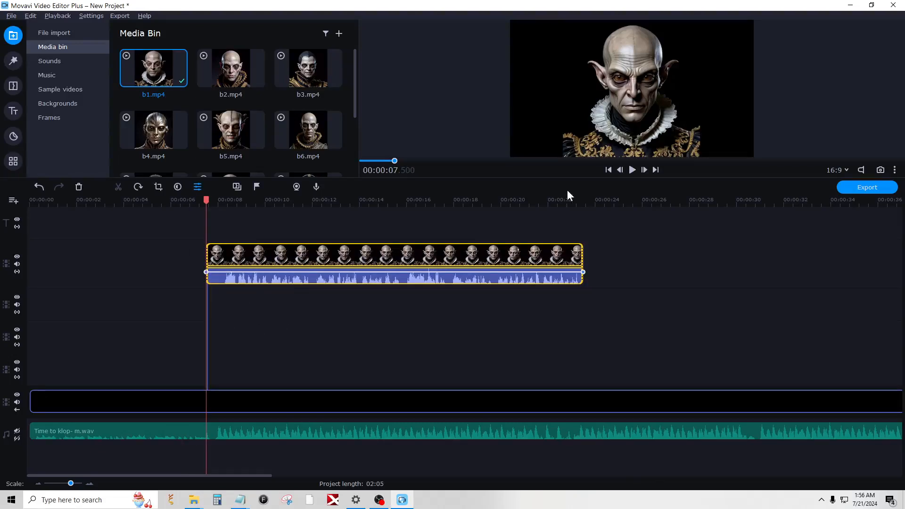
Unmute the Time to klop- m.wav track while playing back the b1.mp4 clip, and pause playback
left_click(632, 170)
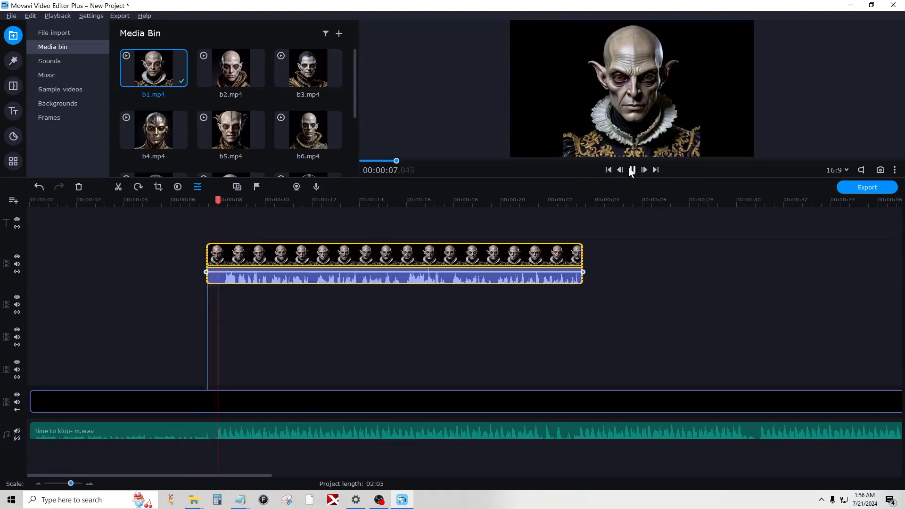
left_click(17, 431)
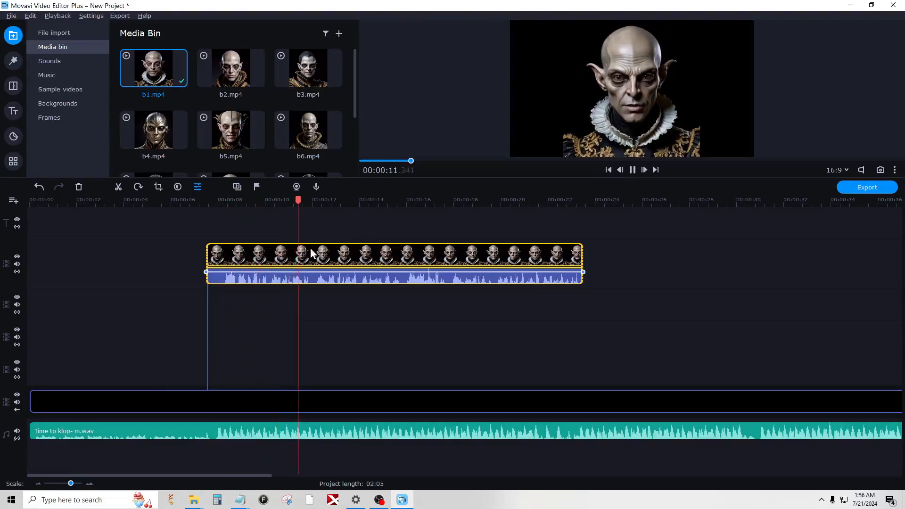
left_click(632, 170)
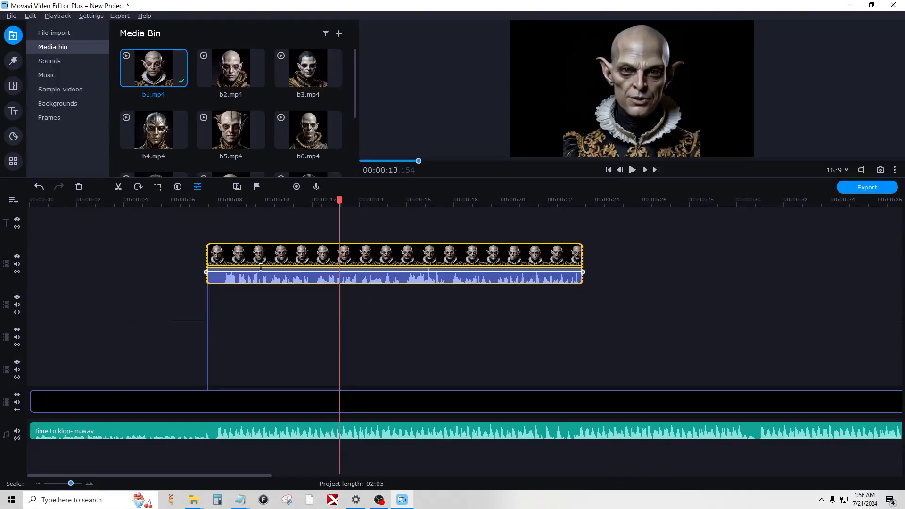
Shift the b1.mp4 clip slightly earlier so it starts at about 7.2 seconds, aligning its waveform with the song's vocals
scroll(261, 364, "up", 1)
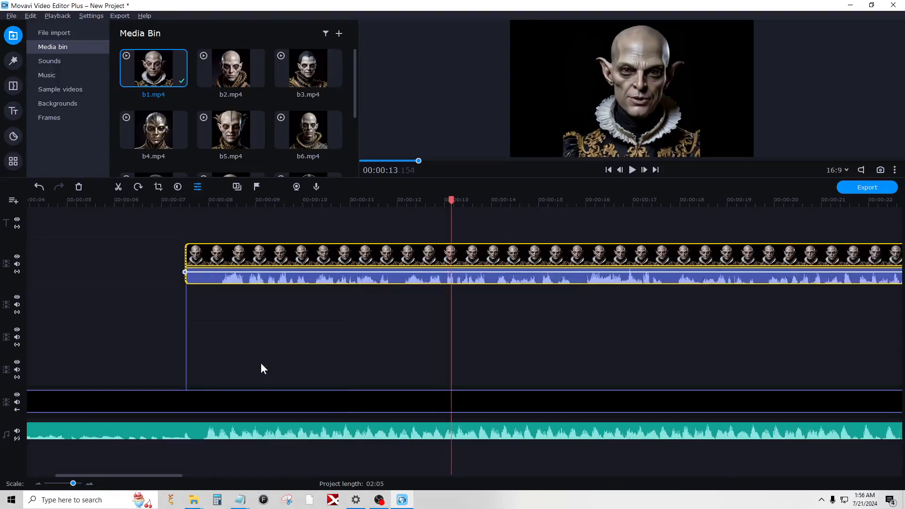
scroll(262, 363, "up", 1)
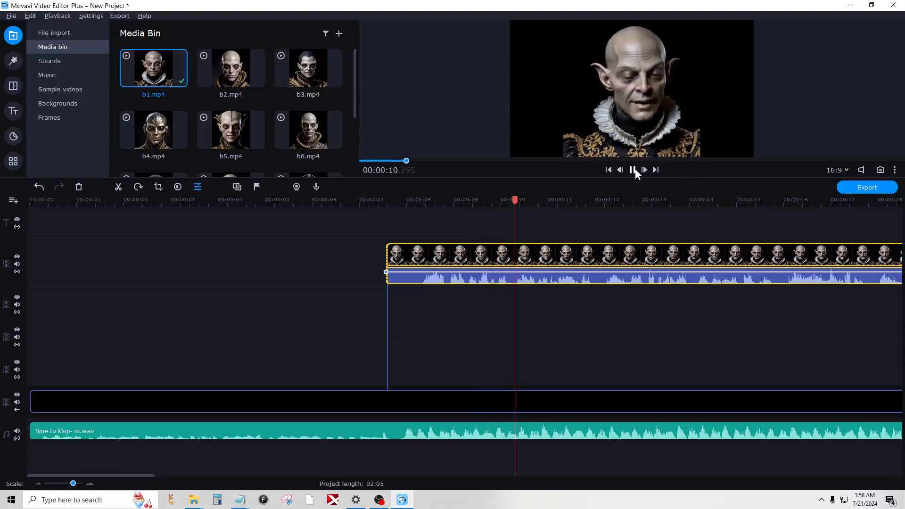
left_click(636, 169)
left_click_drag(449, 267, 432, 260)
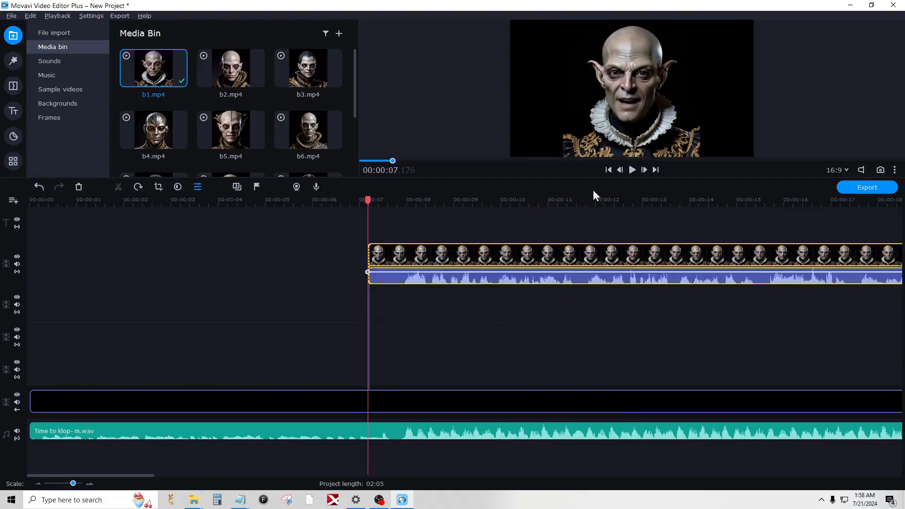
Play back the repositioned b1.mp4 clip against the song to check the lip sync, replaying it from near its start
left_click(633, 170)
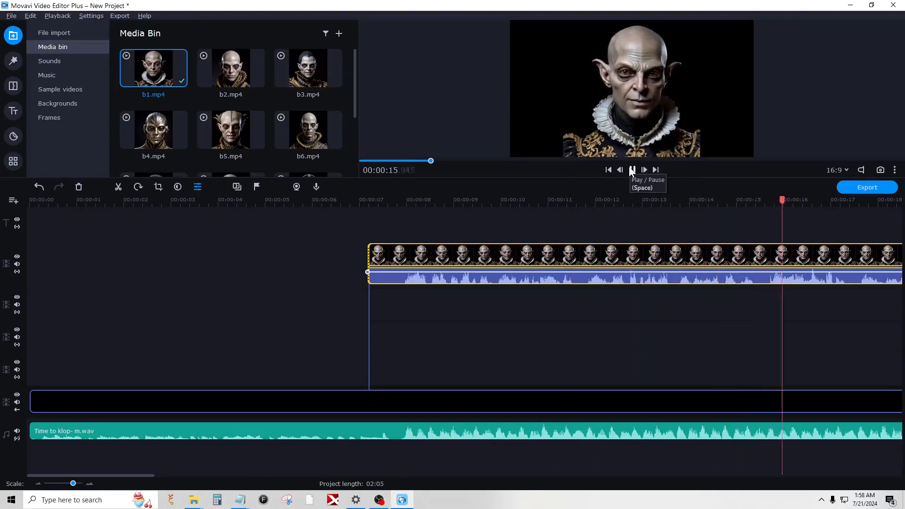
key("space")
scroll(417, 330, "up", 1)
scroll(417, 332, "down", 2)
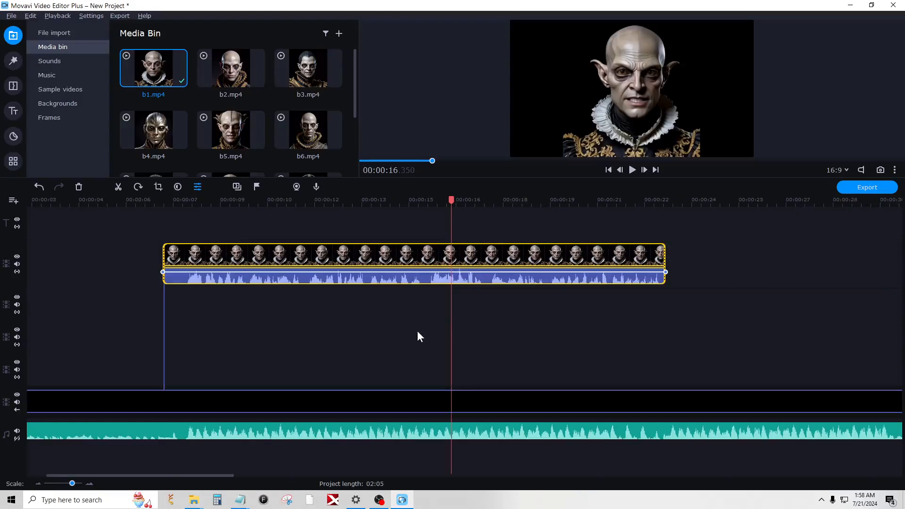
left_click_drag(452, 196, 183, 200)
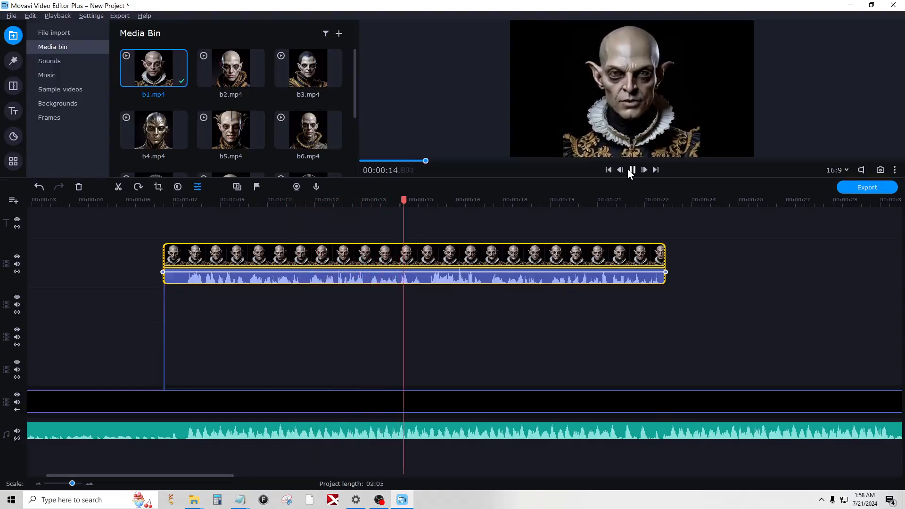
left_click(631, 171)
Detach the audio from the b1.mp4 clip and delete the detached audio clip
left_click(212, 246)
right_click(211, 248)
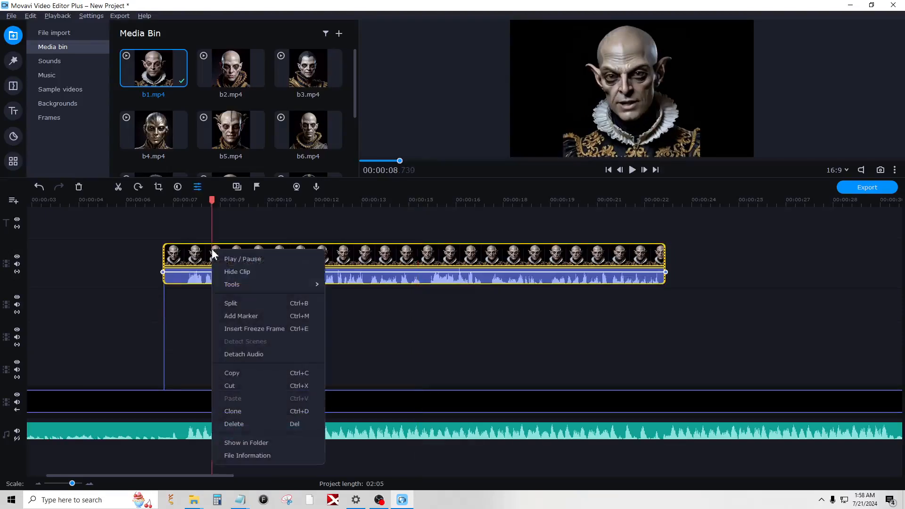
left_click(256, 354)
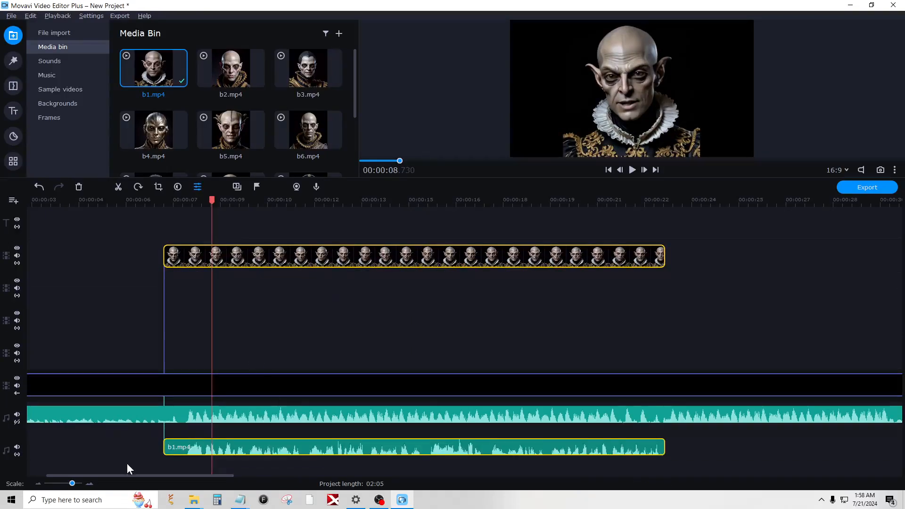
left_click(223, 447)
right_click(226, 447)
left_click(217, 449)
right_click(217, 449)
left_click(231, 408)
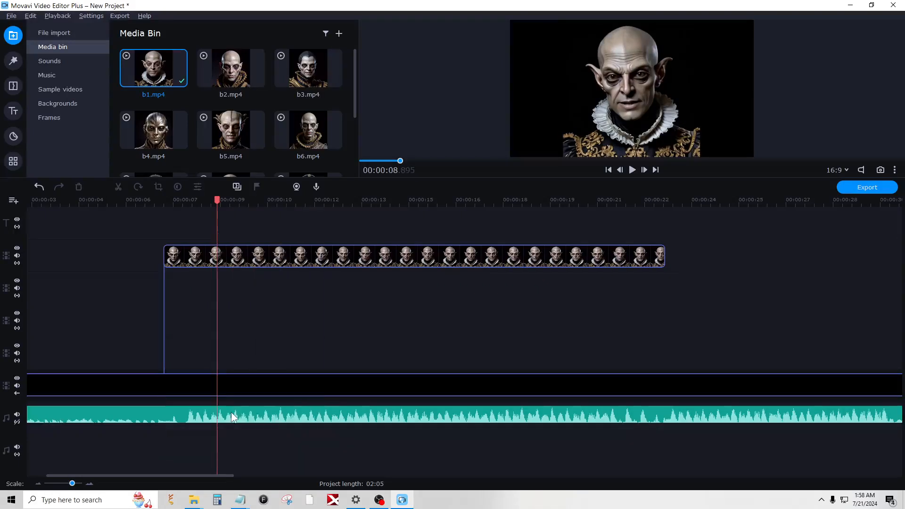
Play the timeline from about 7 seconds to check the silent b1.mp4 video against the song audio
left_click_drag(215, 200, 154, 199)
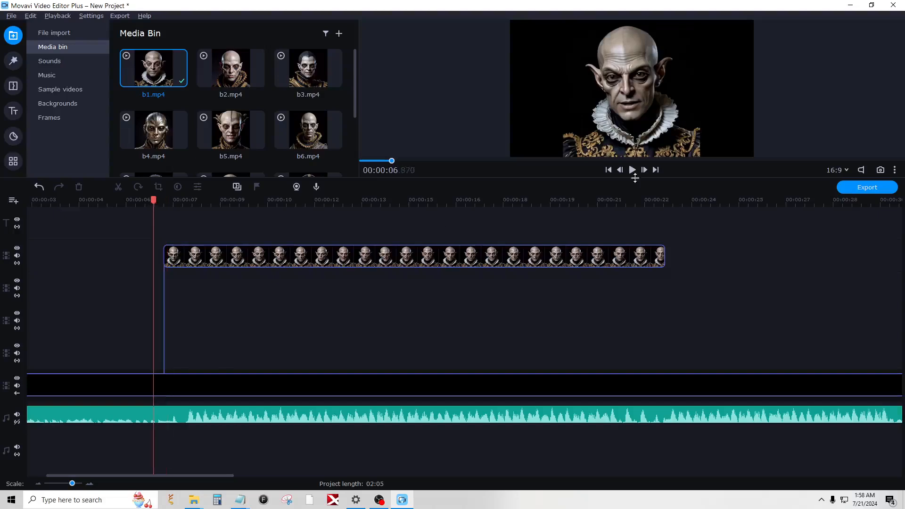
left_click(633, 169)
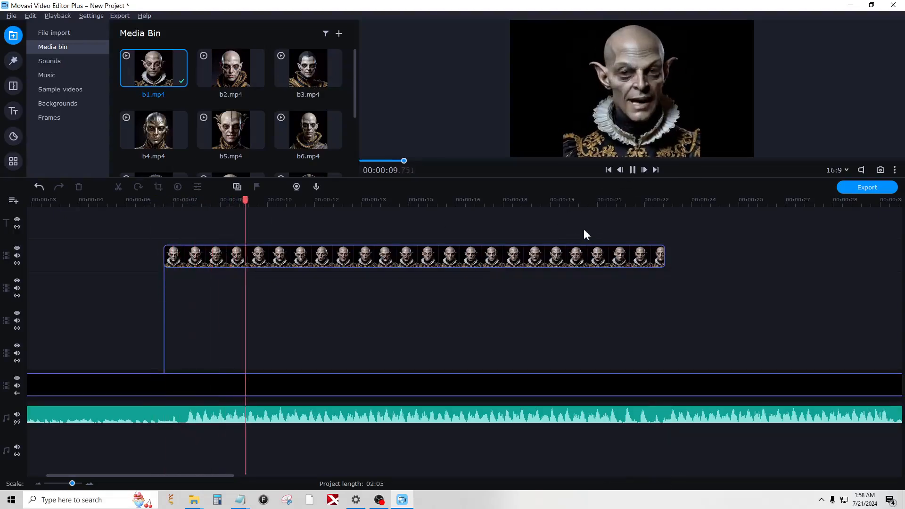
left_click(634, 169)
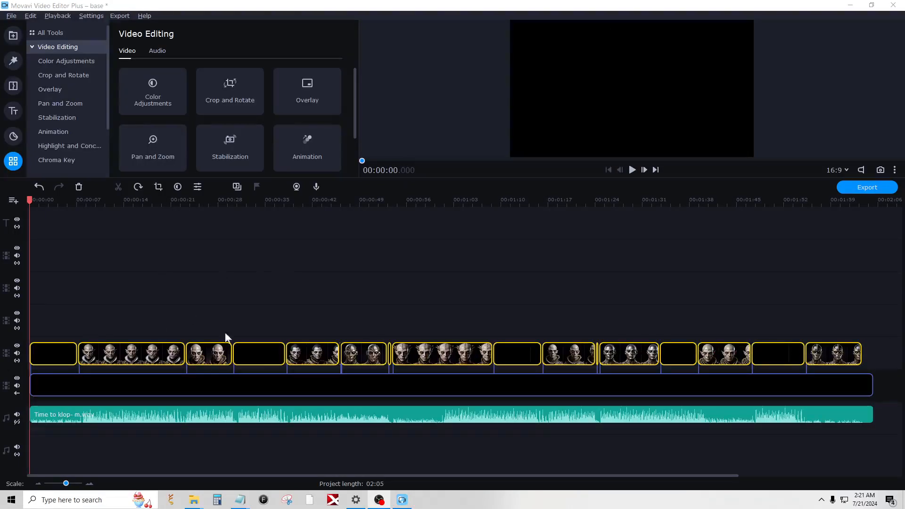
Preview several alien clips along the assembled song timeline to check their lip sync, and return the playhead to the start
left_click(632, 170)
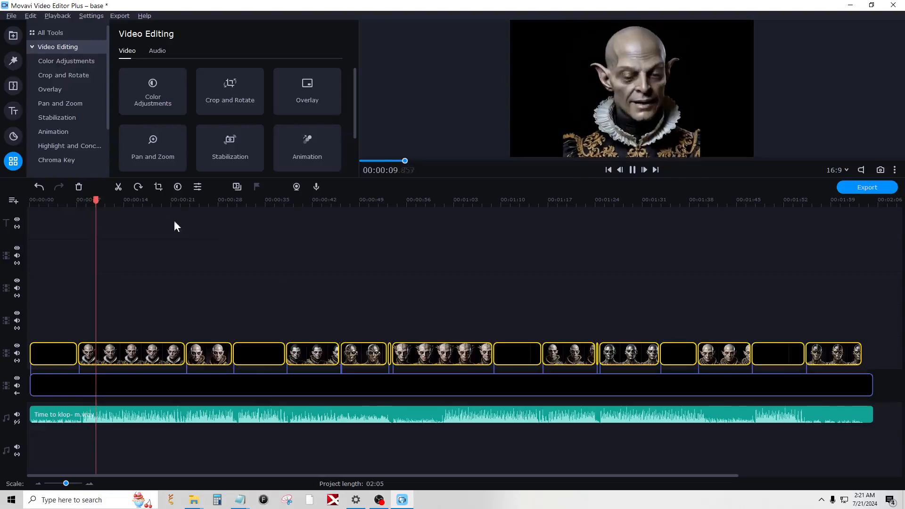
left_click_drag(109, 199, 203, 199)
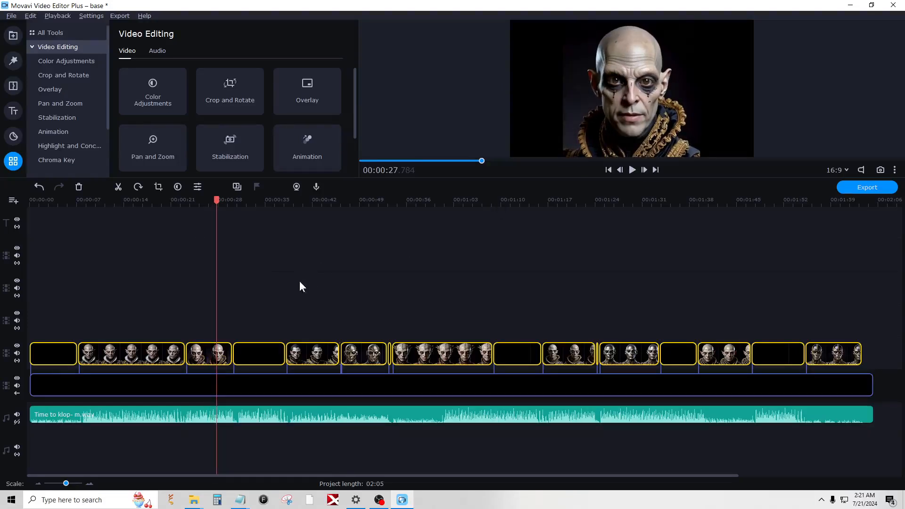
left_click_drag(217, 203, 298, 200)
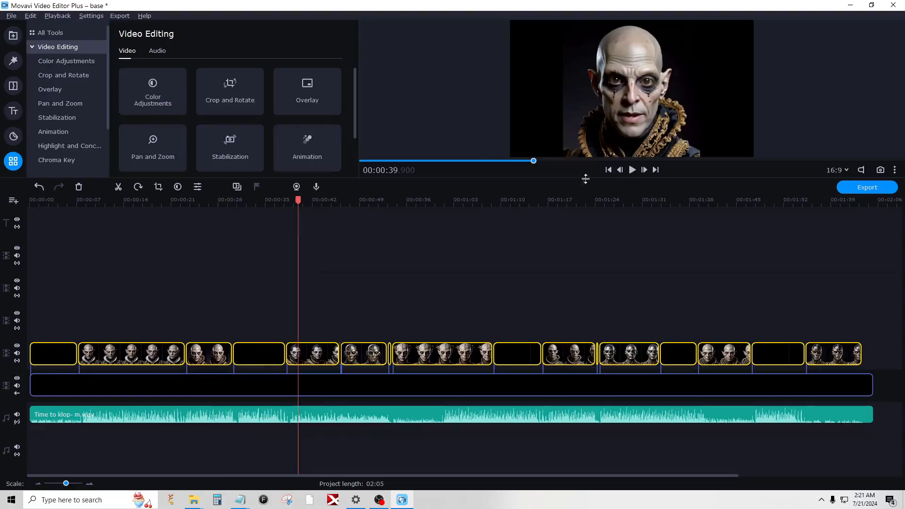
left_click(633, 171)
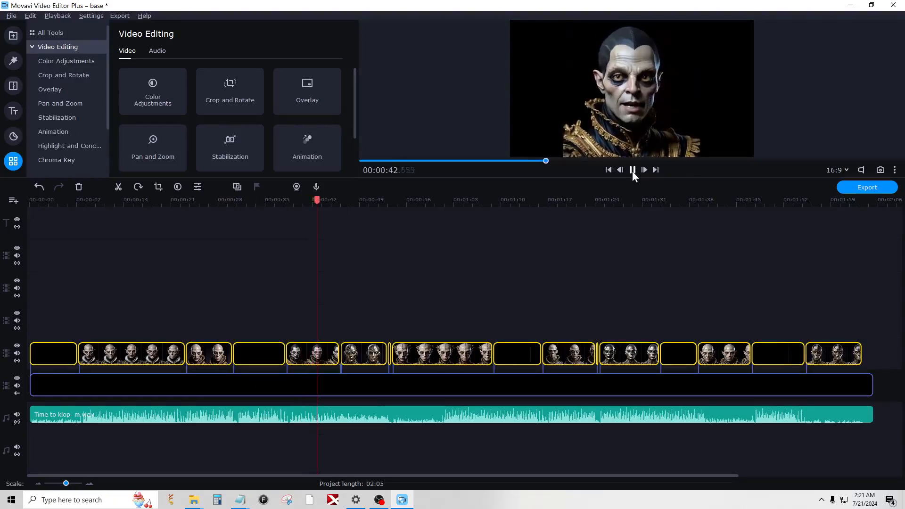
left_click_drag(330, 201, 420, 201)
left_click(633, 169)
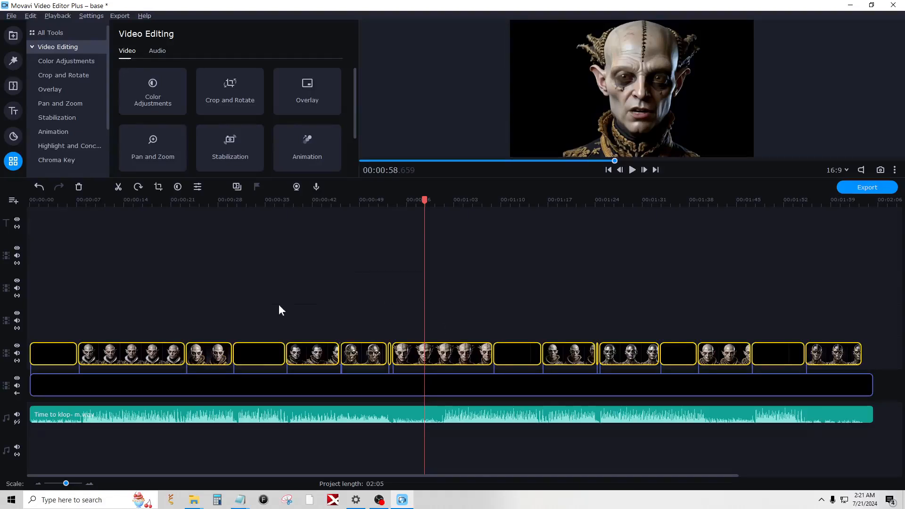
scroll(271, 289, "down", 1)
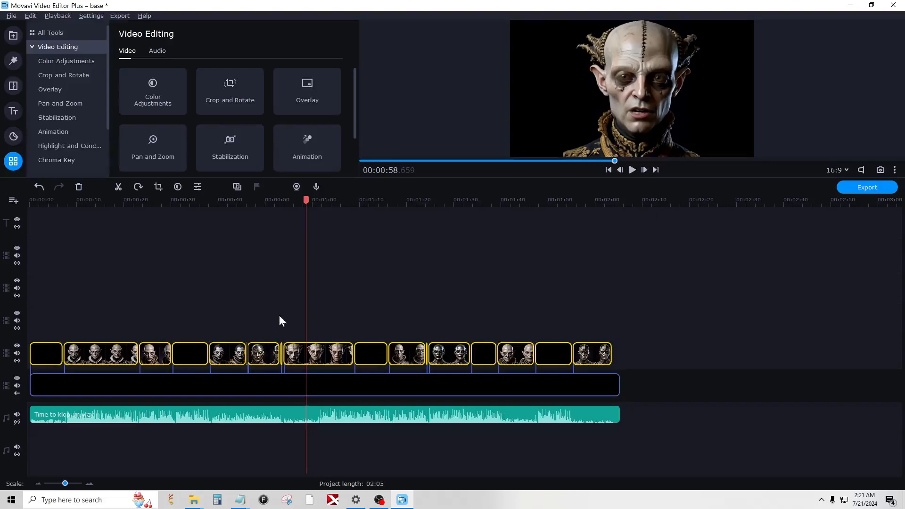
left_click_drag(305, 203, 29, 212)
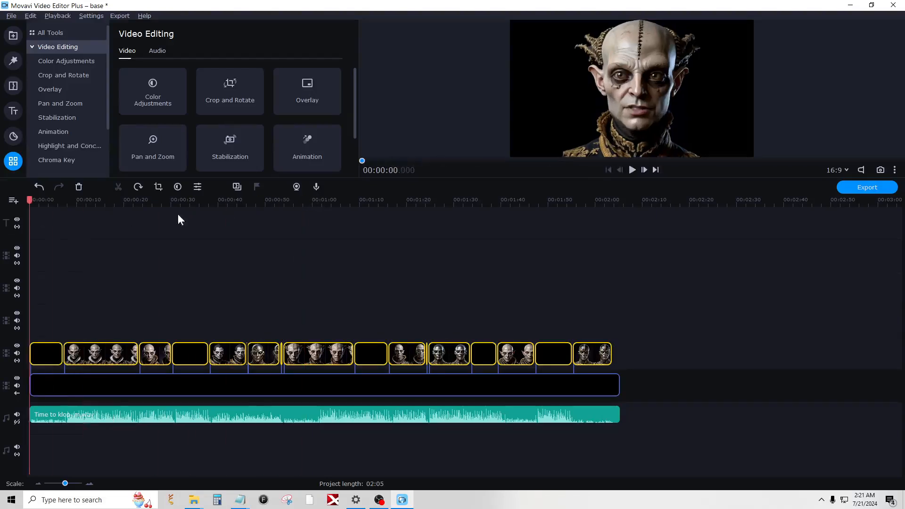